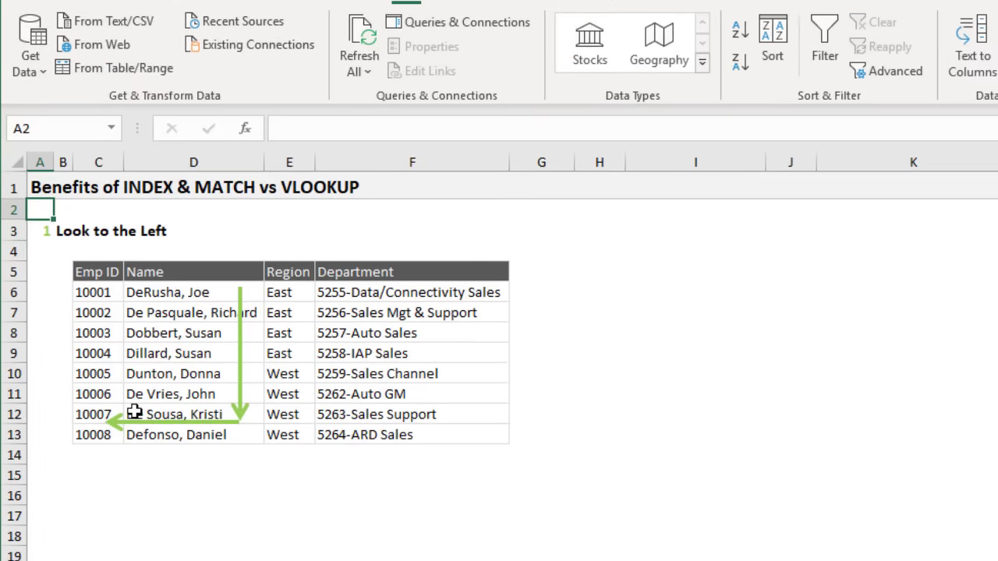
Review the second benefit, specifying a single return-value column, on the INDEX MATCH Benefits sheet
{"action": "scroll", "coordinate": [207, 460], "scroll_direction": "down", "scroll_amount": 1}
{"action": "scroll", "coordinate": [125, 404], "scroll_direction": "down", "scroll_amount": 5}
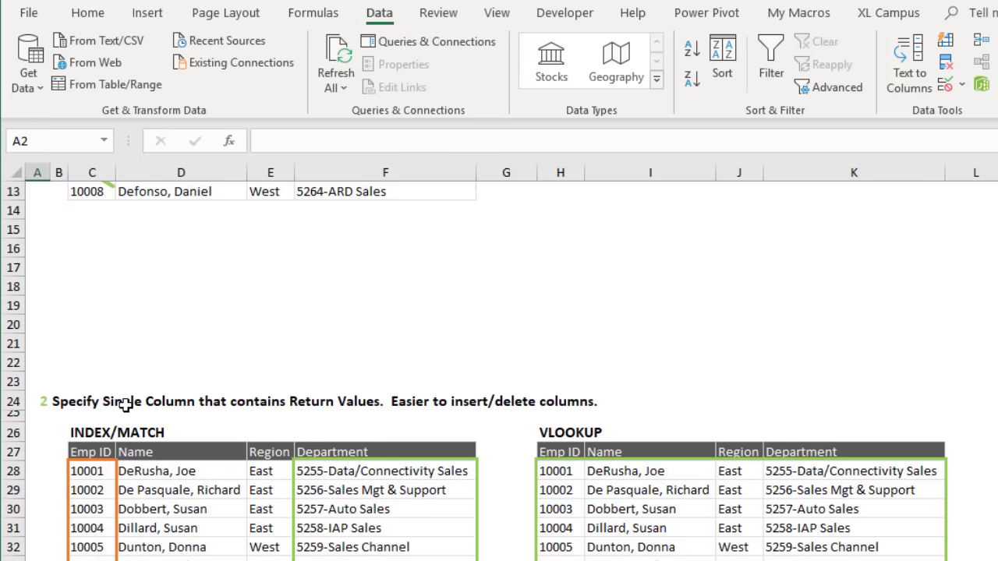
{"action": "scroll", "coordinate": [126, 405], "scroll_direction": "down", "scroll_amount": 1}
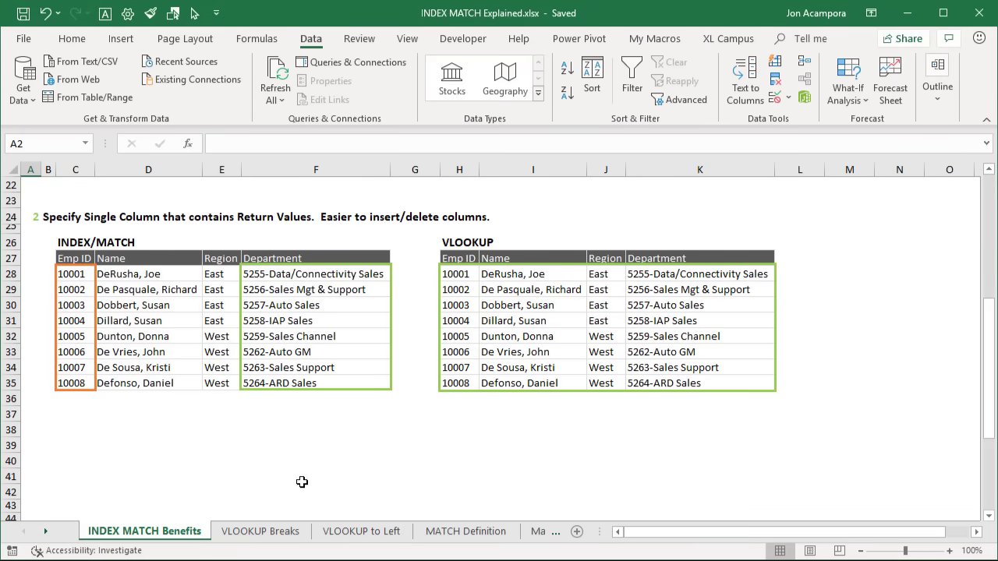
Examine the VLOOKUP formula in cell B16 on the VLOOKUP Breaks sheet, leaving it unedited
{"action": "left_click", "coordinate": [266, 531]}
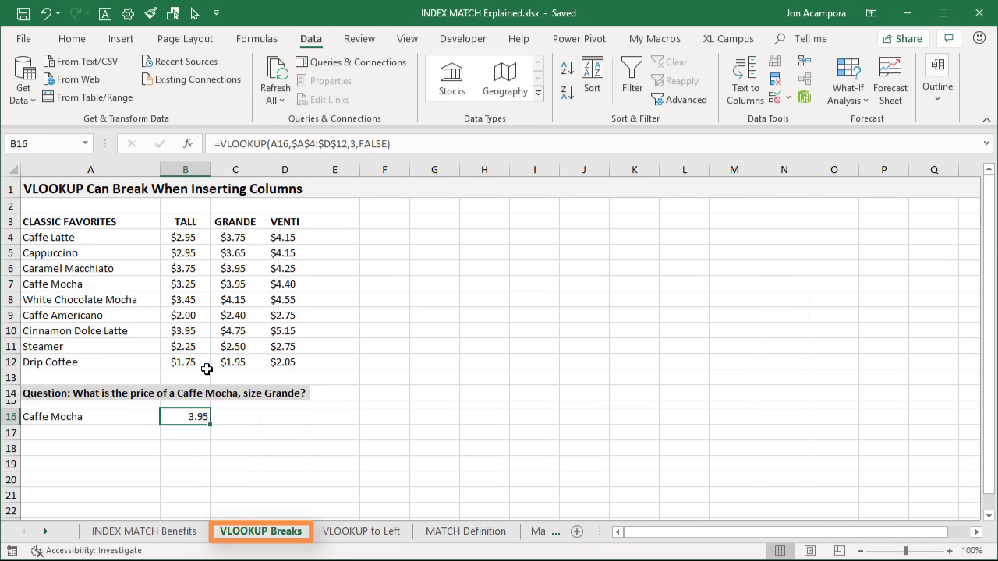
{"action": "double_click", "coordinate": [188, 417]}
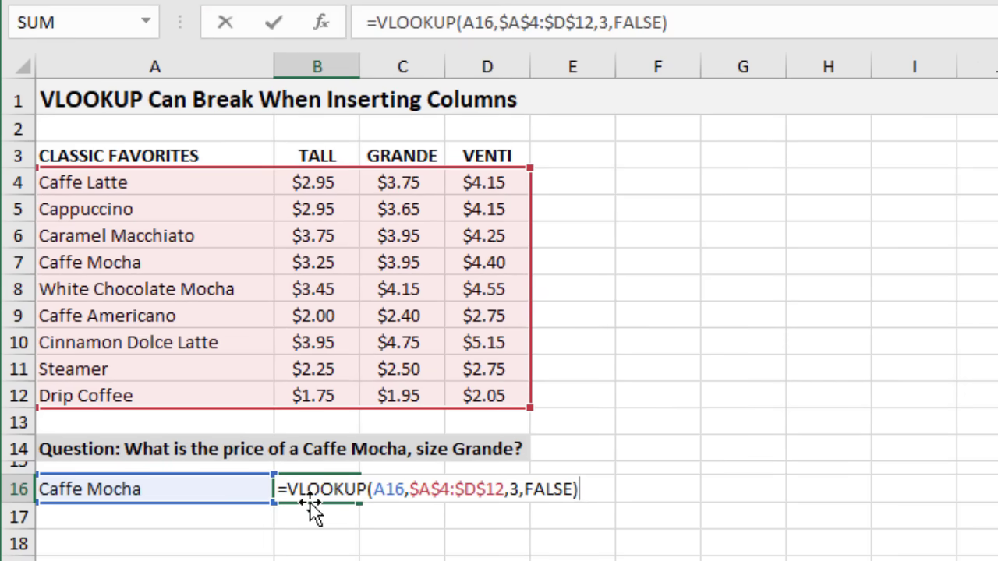
{"action": "key", "text": "Escape"}
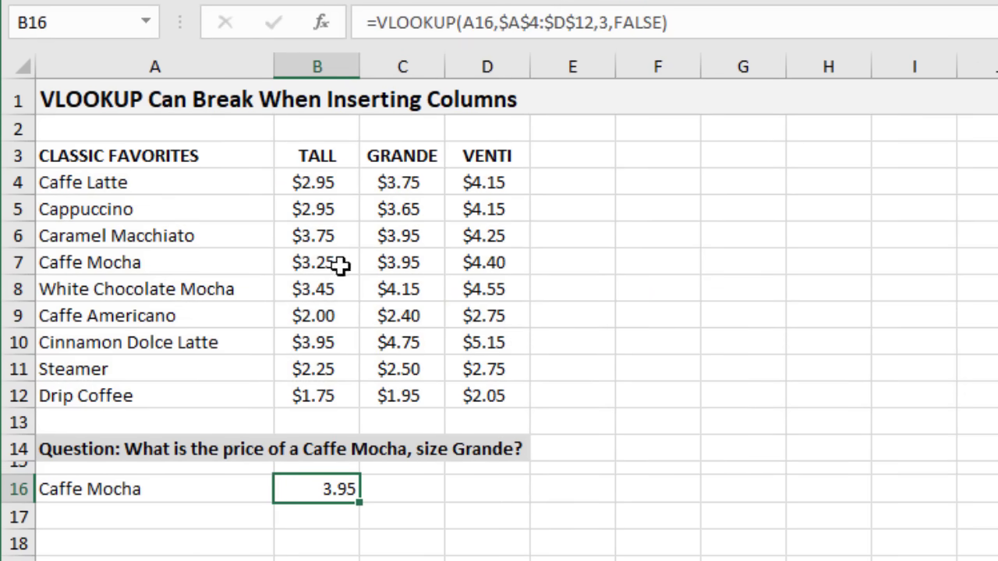
Insert a blank column before the GRANDE column and inspect the column index argument of the VLOOKUP in B16
{"action": "left_click", "coordinate": [384, 60]}
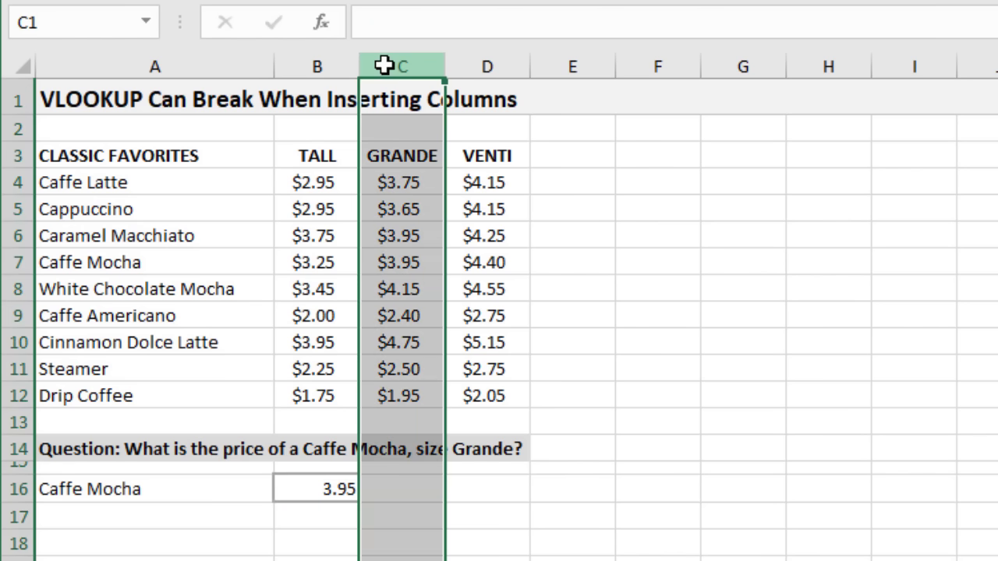
{"action": "key", "text": "ctrl+plus"}
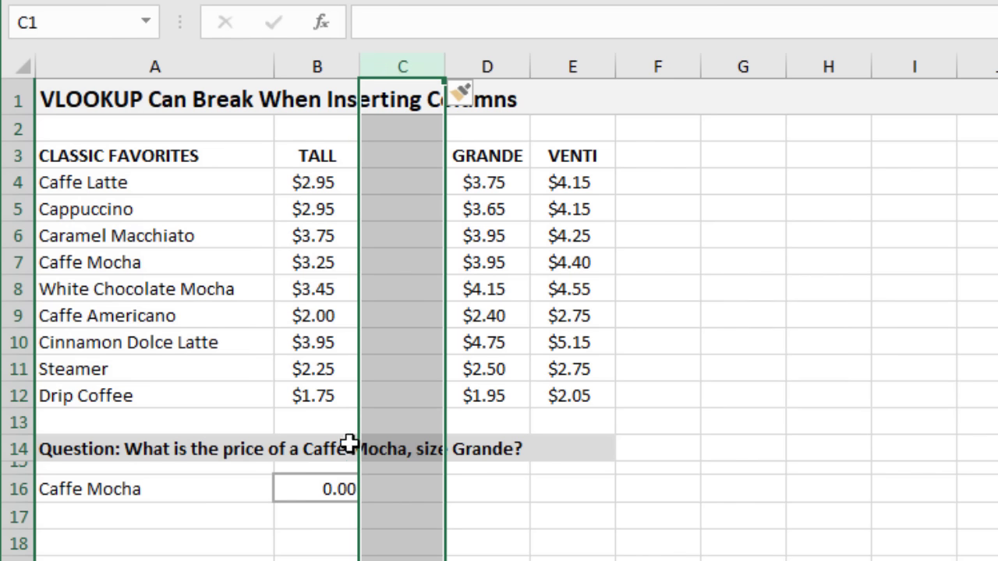
{"action": "left_click", "coordinate": [323, 488]}
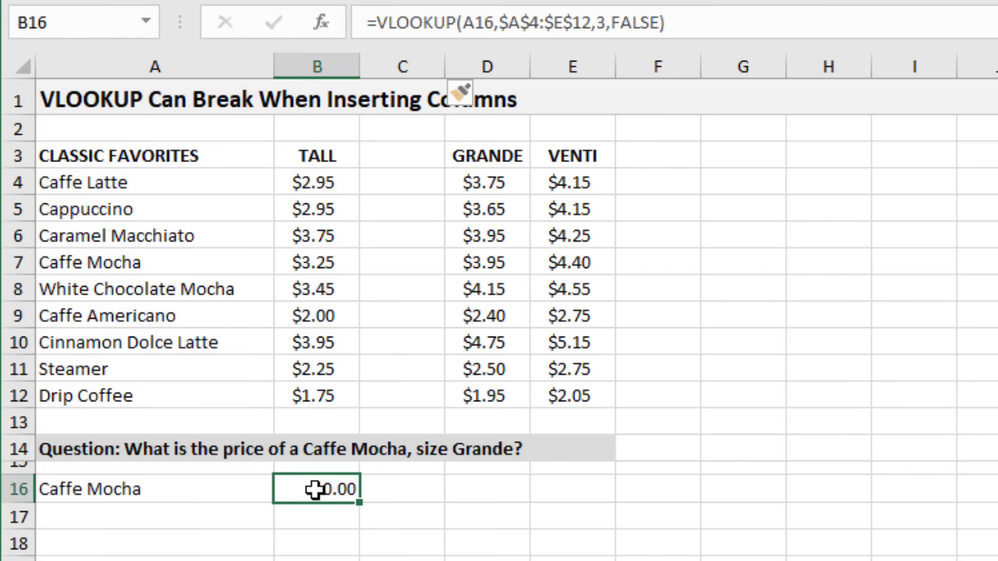
{"action": "key", "text": "F2"}
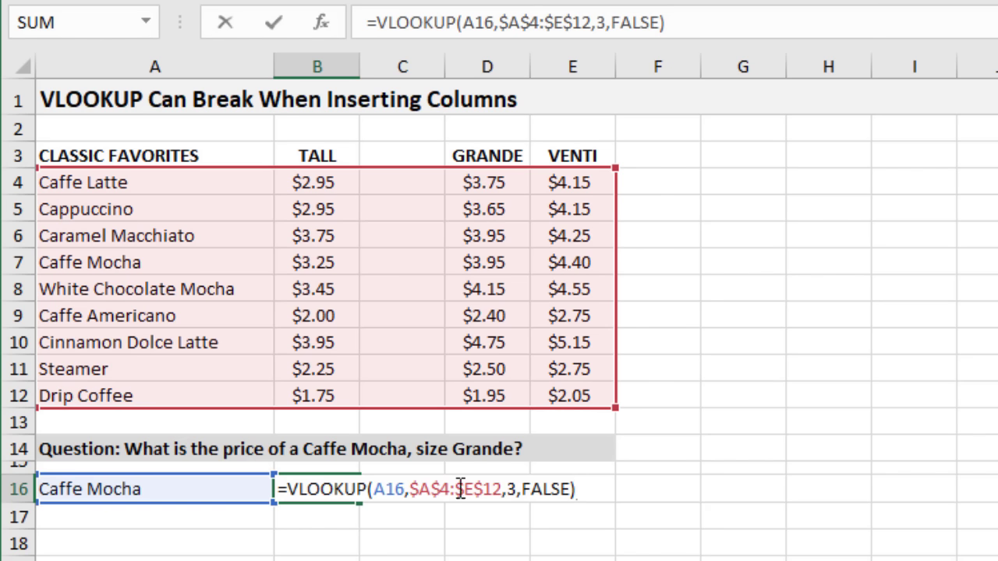
{"action": "double_click", "coordinate": [509, 489]}
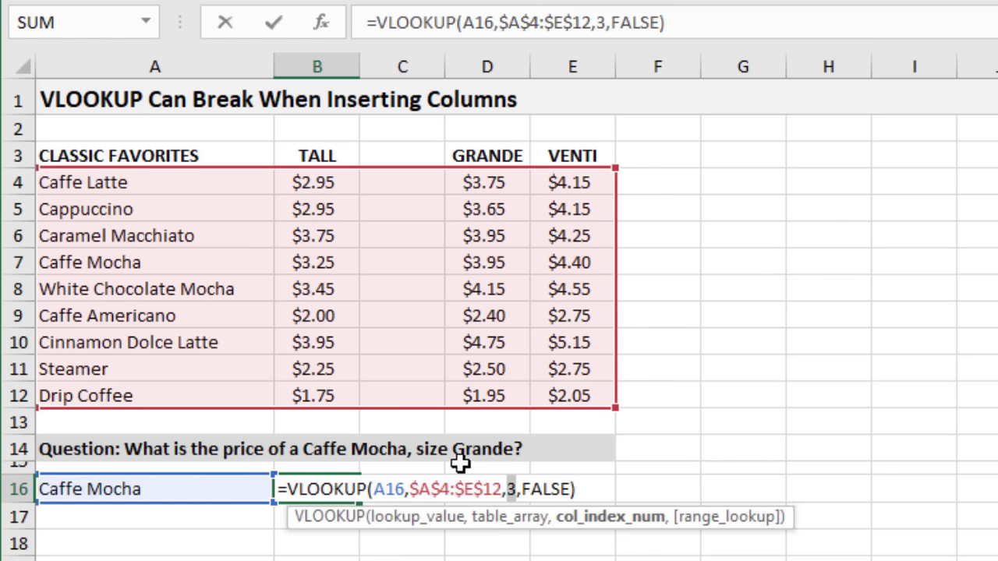
{"action": "key", "text": "Escape"}
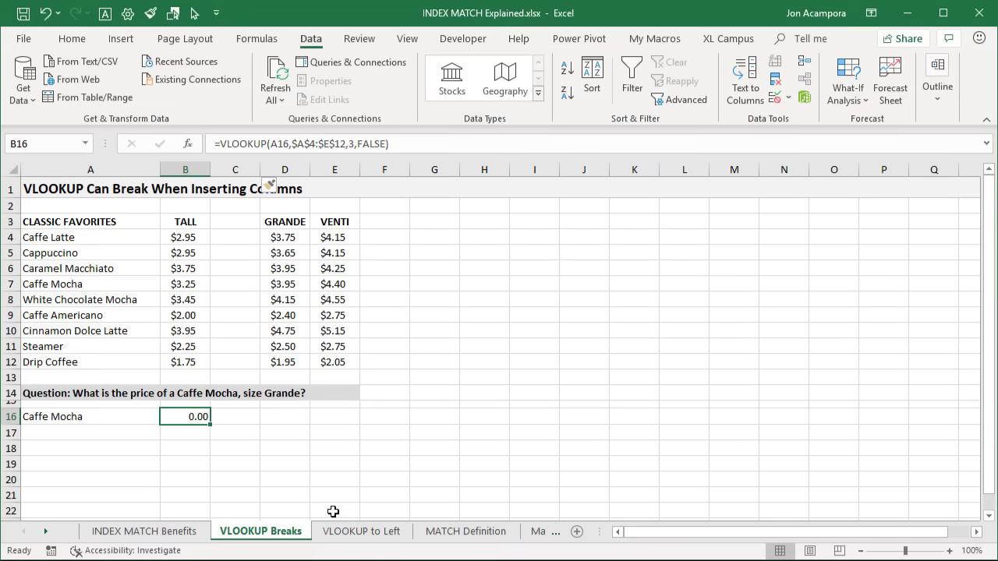
Open the VLOOKUP to Left sheet to view its example
{"action": "left_click", "coordinate": [347, 532]}
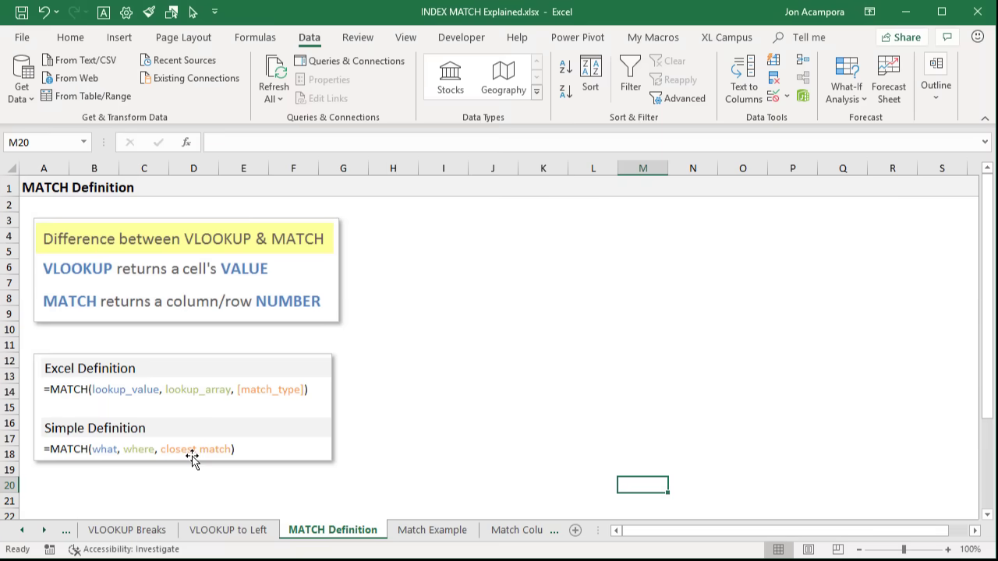
On the Match Example sheet, begin a MATCH formula in C14 with lookup value B14 and the absolute lookup array $B$4:$B$10
{"action": "left_click", "coordinate": [419, 531]}
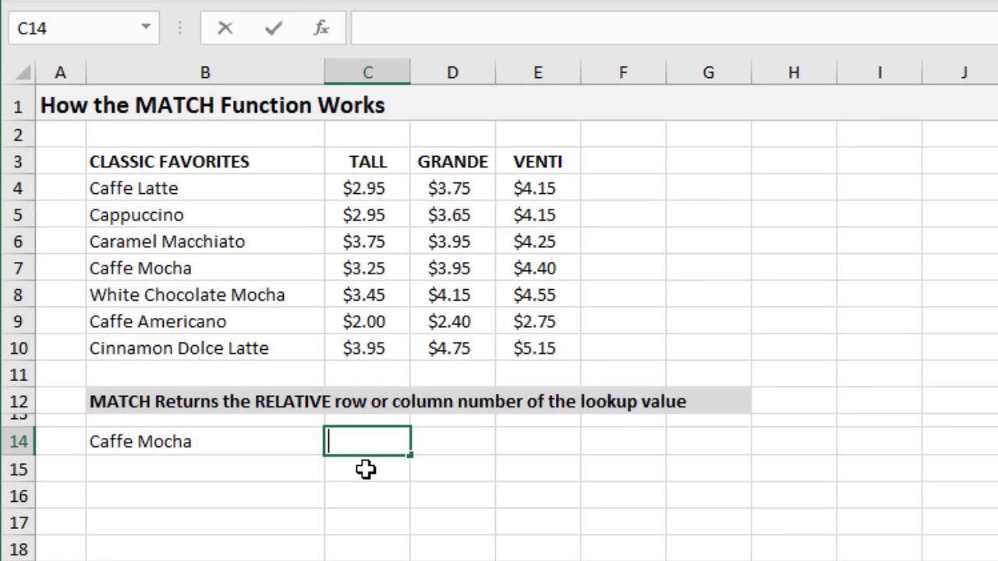
{"action": "type", "text": "=ma"}
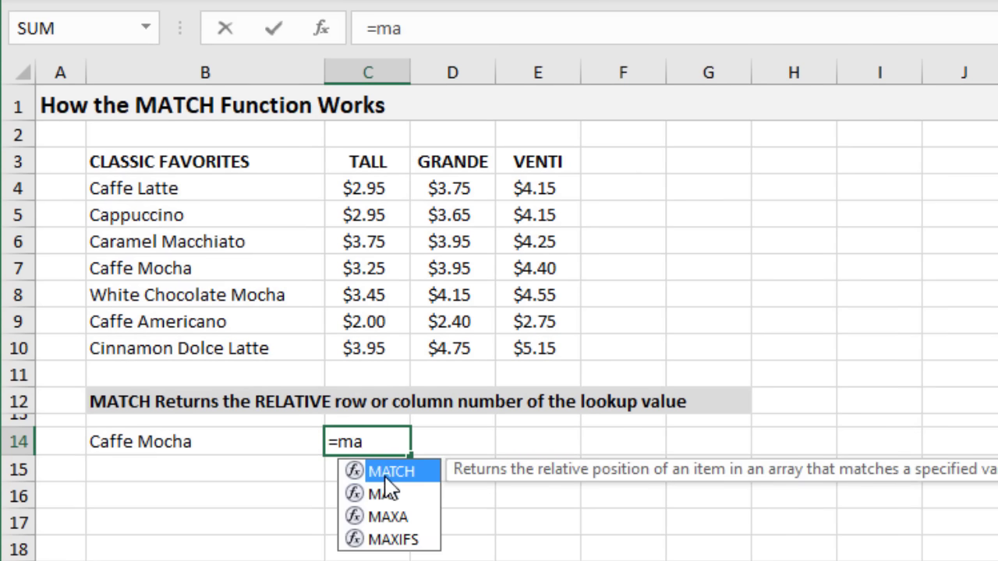
{"action": "key", "text": "Tab"}
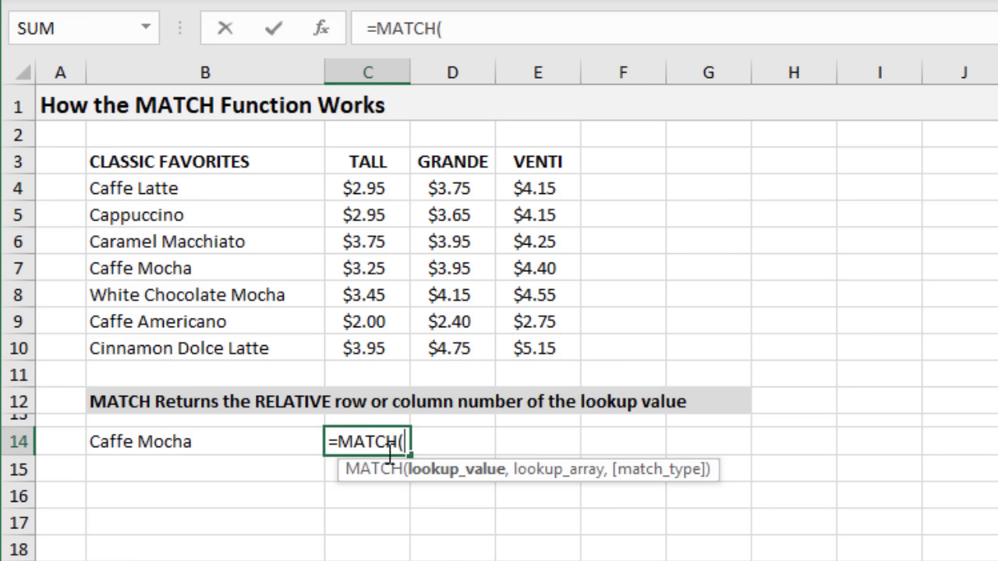
{"action": "left_click", "coordinate": [263, 439]}
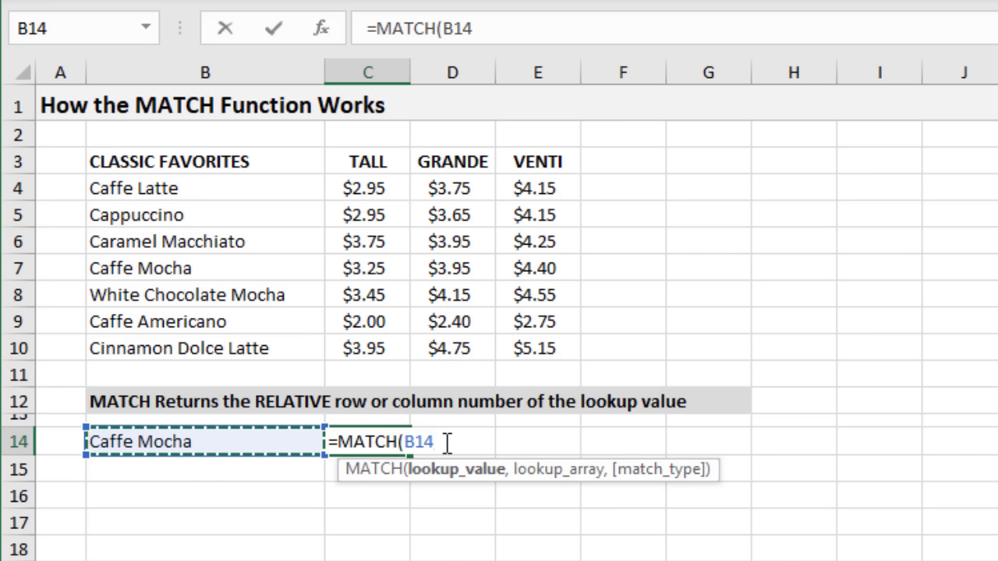
{"action": "type", "text": ","}
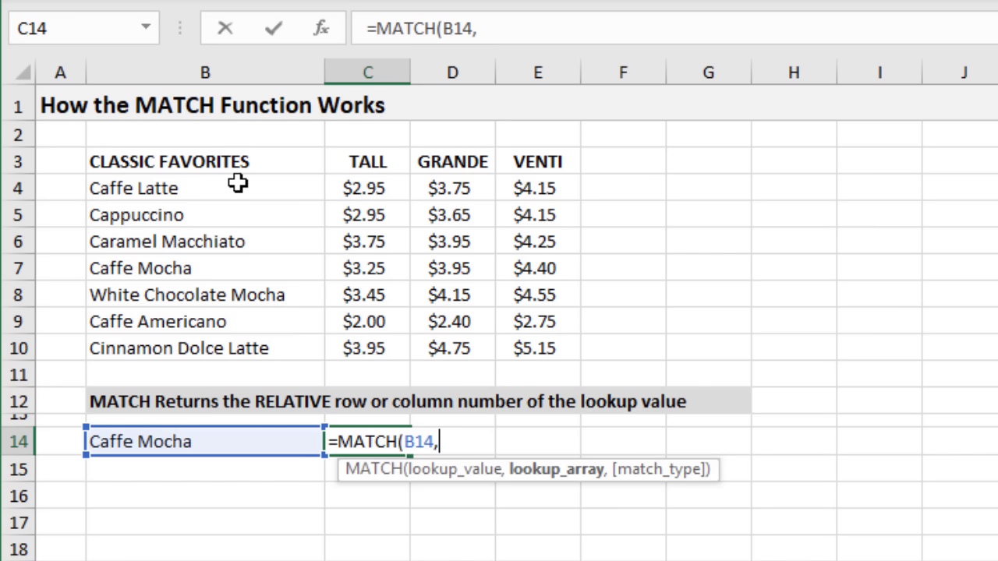
{"action": "left_click_drag", "start_coordinate": [237, 183], "coordinate": [244, 347]}
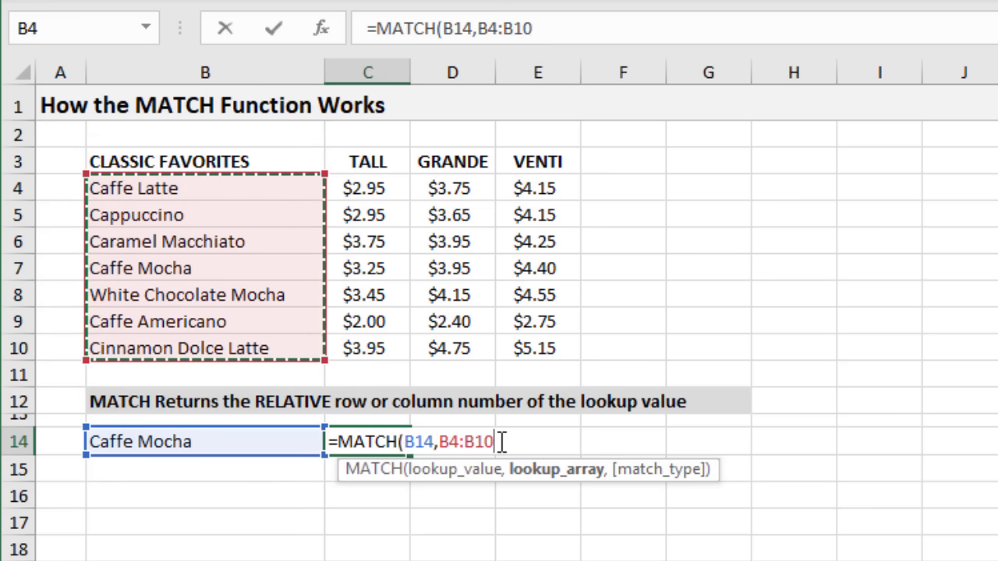
{"action": "key", "text": "F4"}
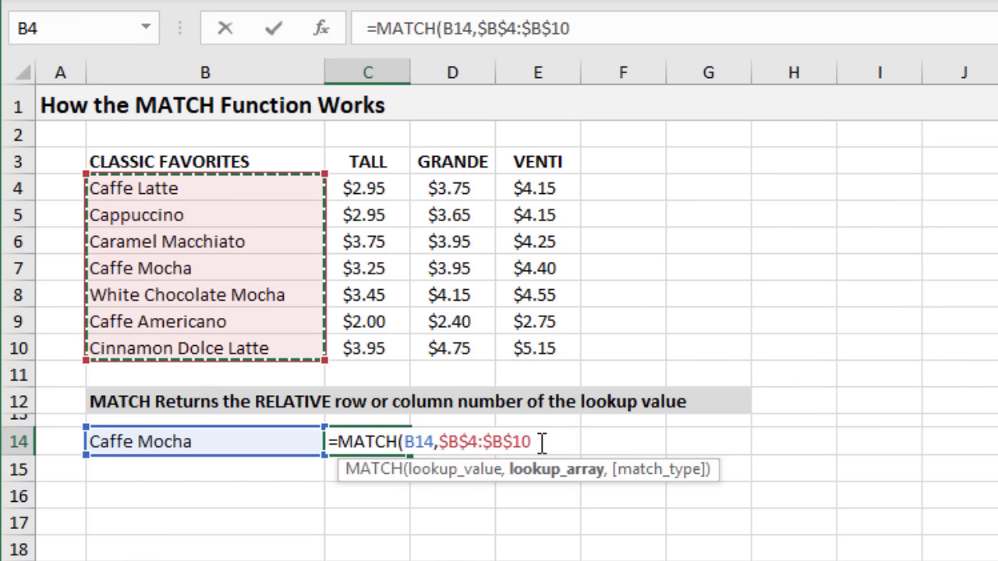
Complete the MATCH formula in C14 with match type 0 (exact match) and enter it
{"action": "type", "text": ","}
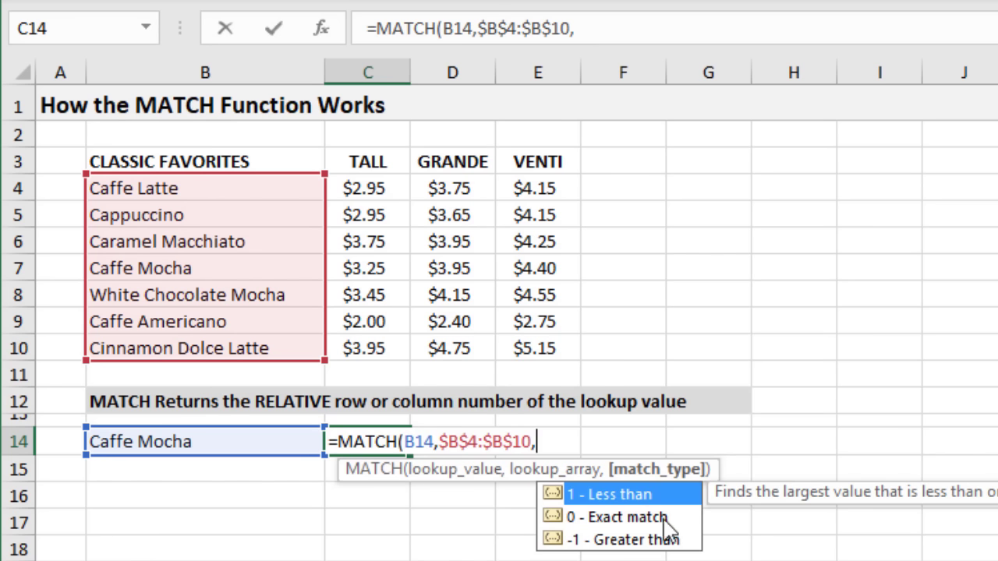
{"action": "left_click", "coordinate": [623, 518]}
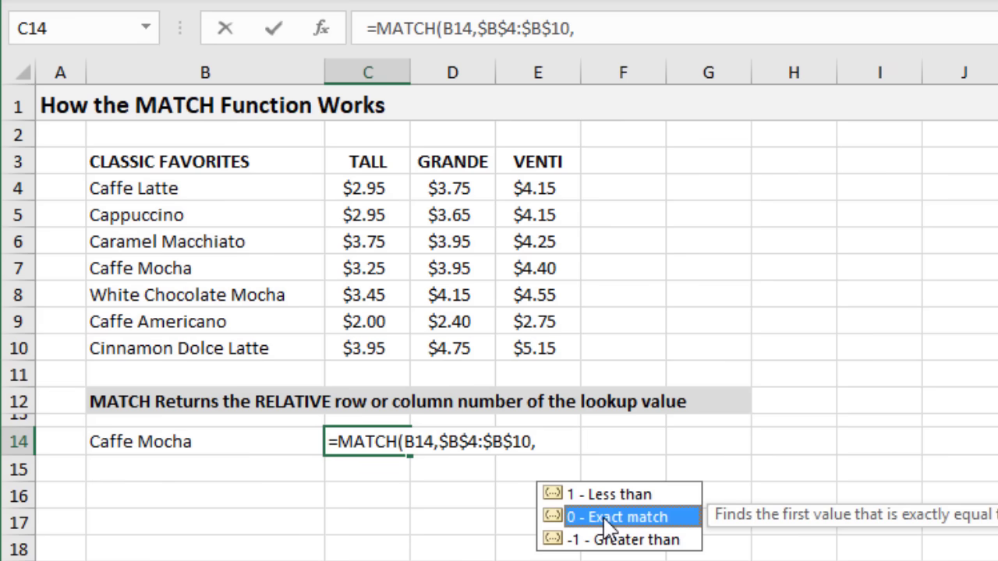
{"action": "key", "text": "Tab"}
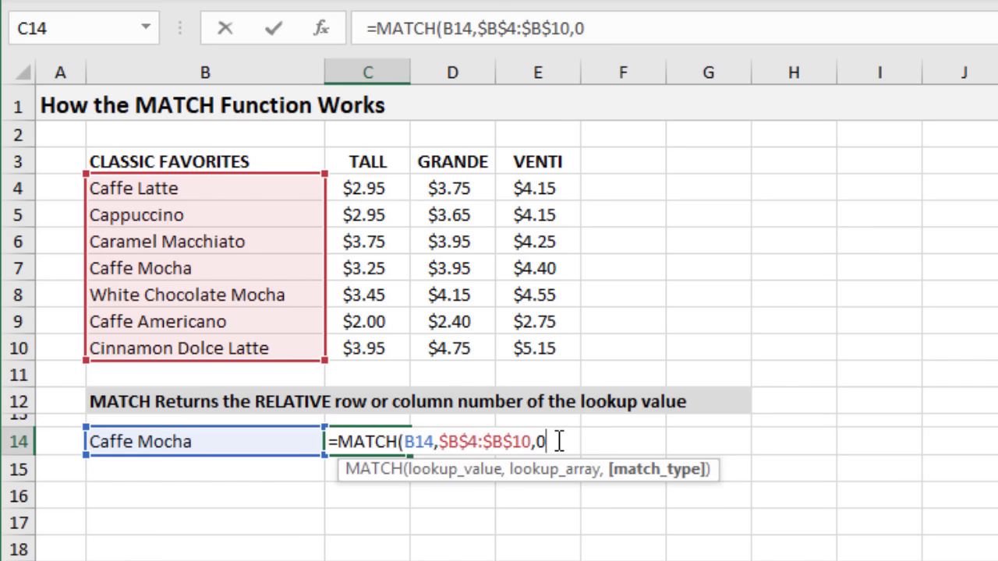
{"action": "type", "text": ")"}
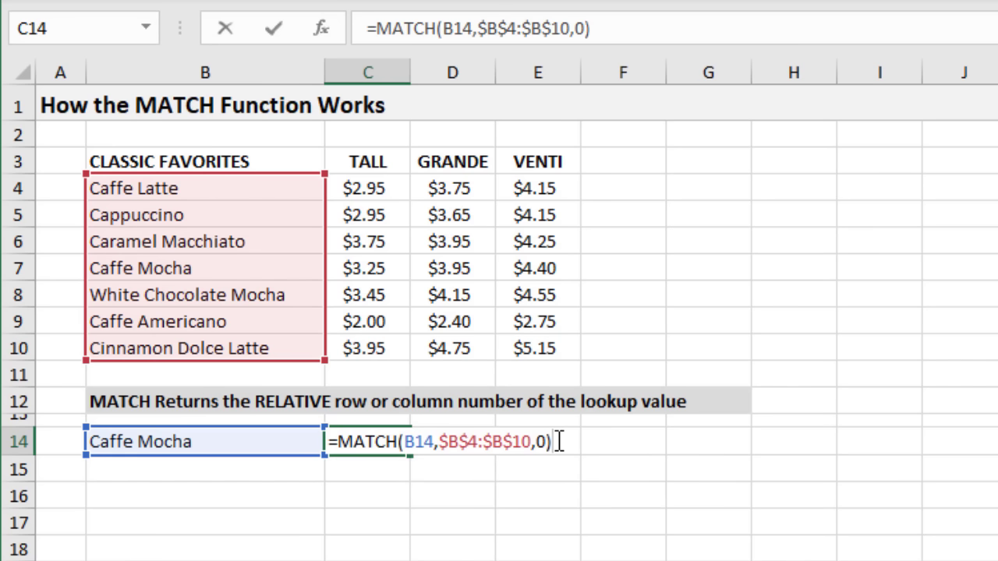
{"action": "key", "text": "Return"}
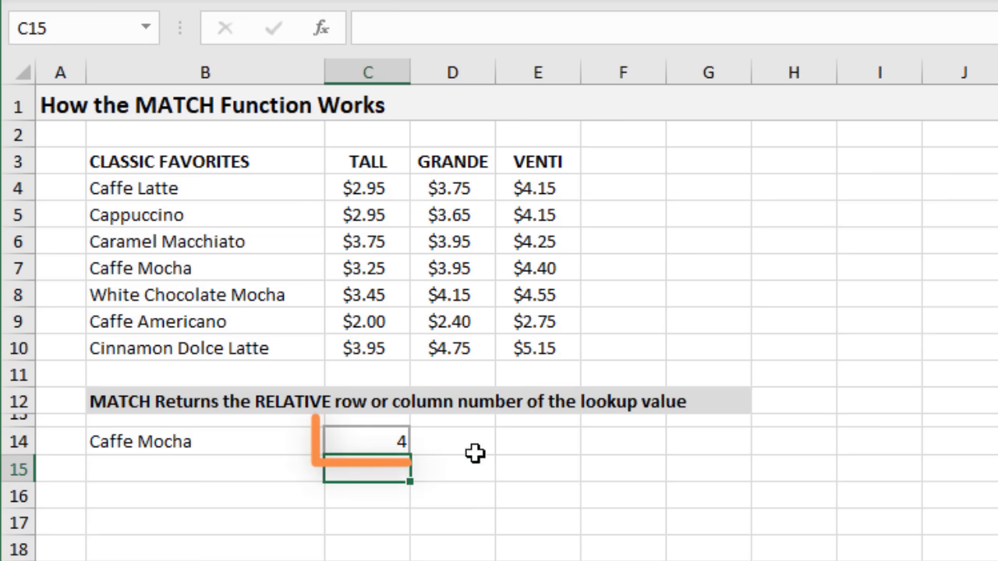
Inspect the ranges referenced by the MATCH formula for Caffe Mocha in C14, leaving the formula as it is
{"action": "left_click", "coordinate": [370, 441]}
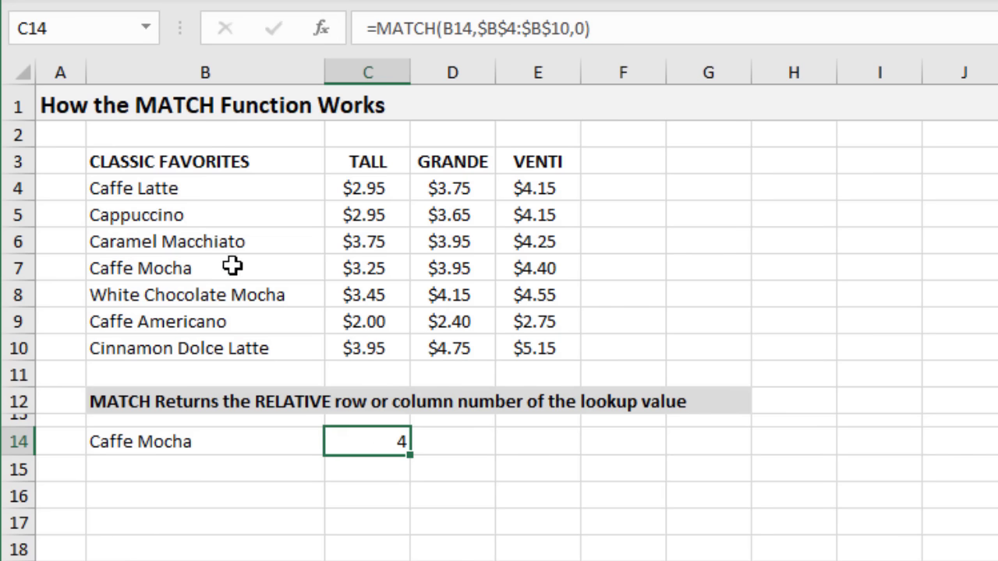
{"action": "key", "text": "F2"}
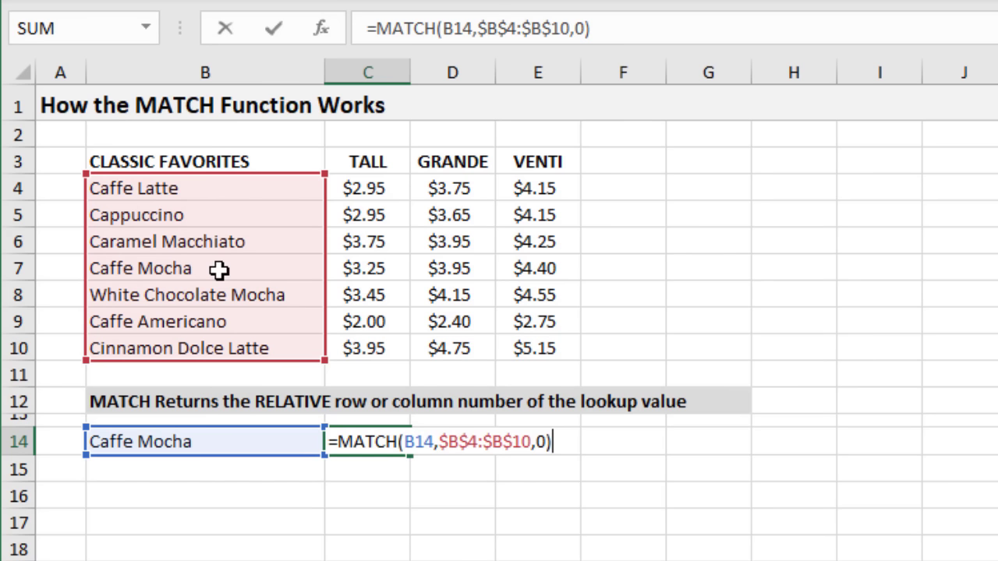
{"action": "key", "text": "Return"}
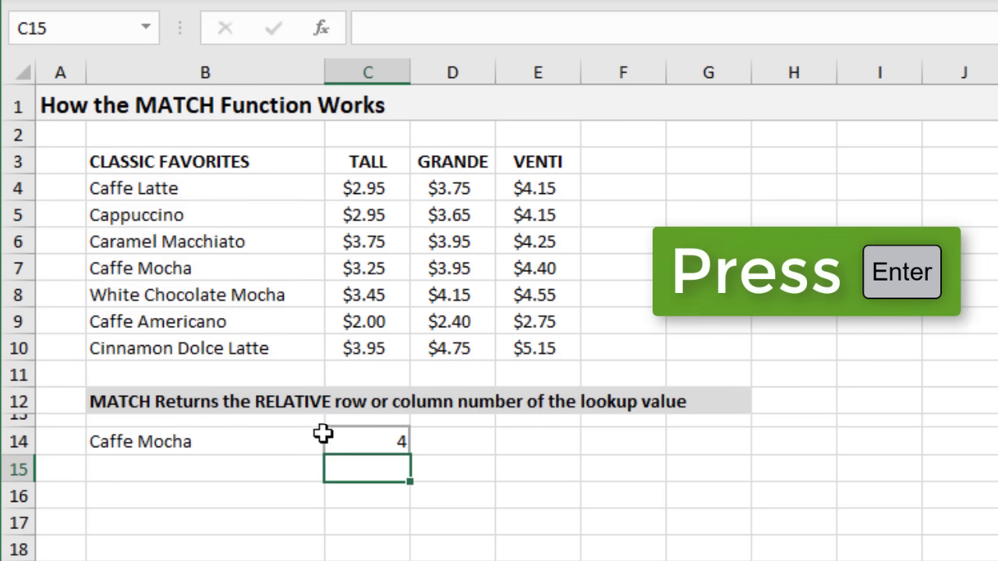
{"action": "left_click", "coordinate": [351, 442]}
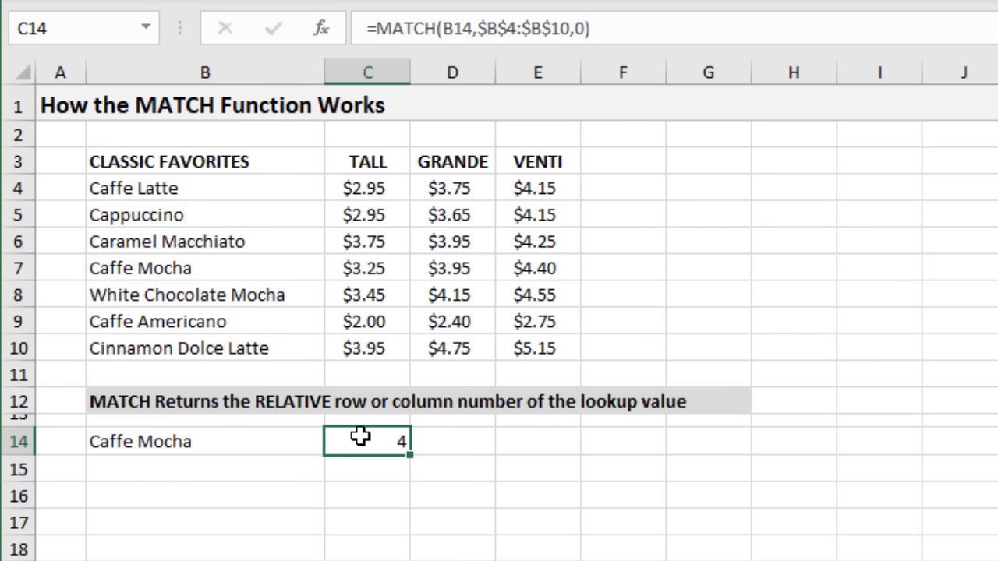
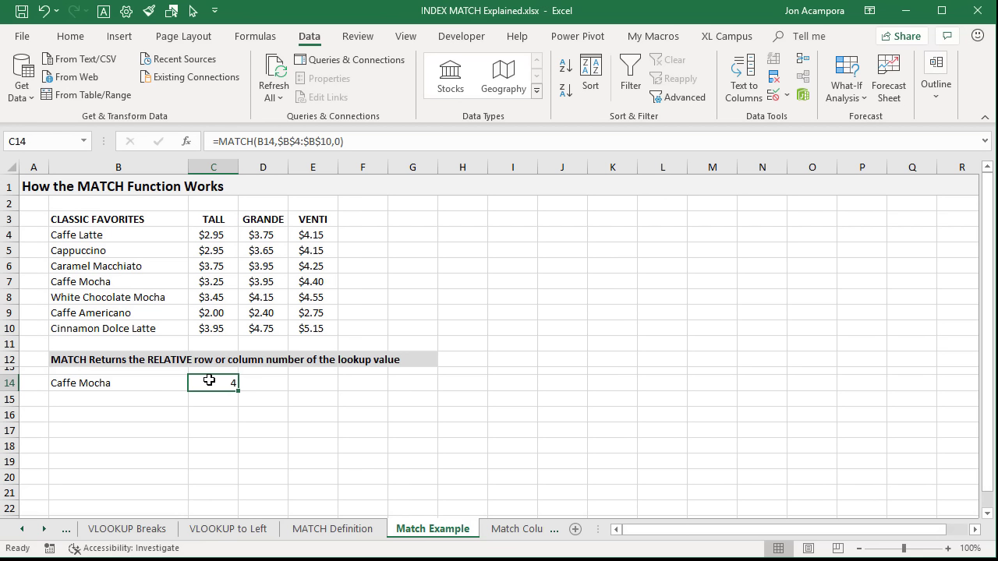
Open the Match Column example sheet and examine the lookup value and header range used by the MATCH formula in C14
{"action": "left_click", "coordinate": [499, 531]}
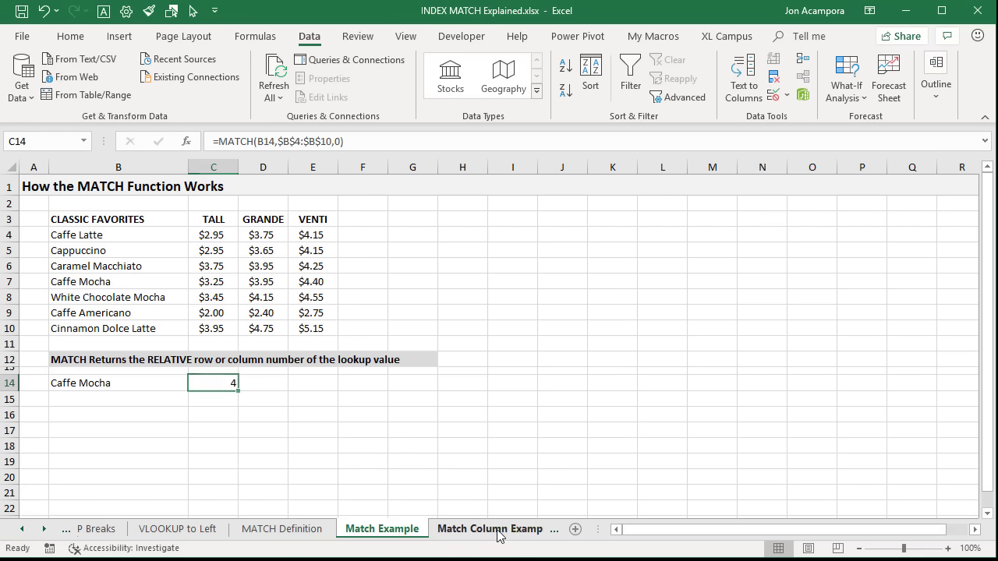
{"action": "left_click", "coordinate": [499, 531]}
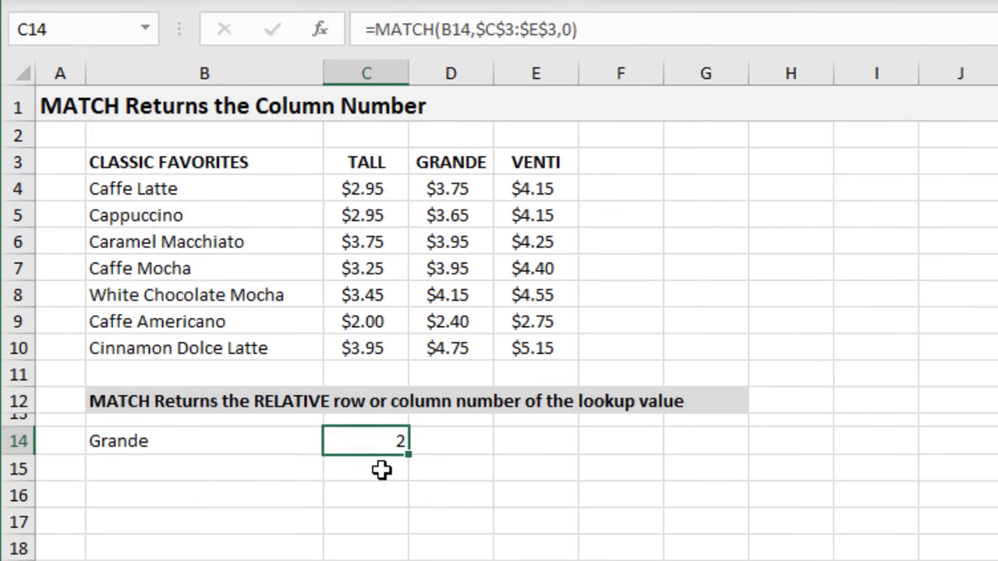
{"action": "double_click", "coordinate": [372, 443]}
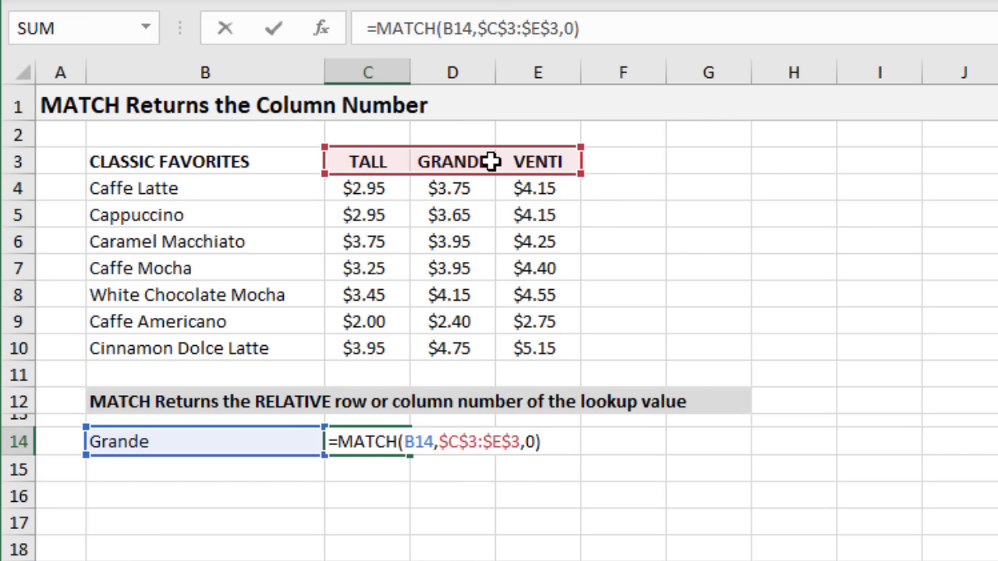
{"action": "key", "text": "Return"}
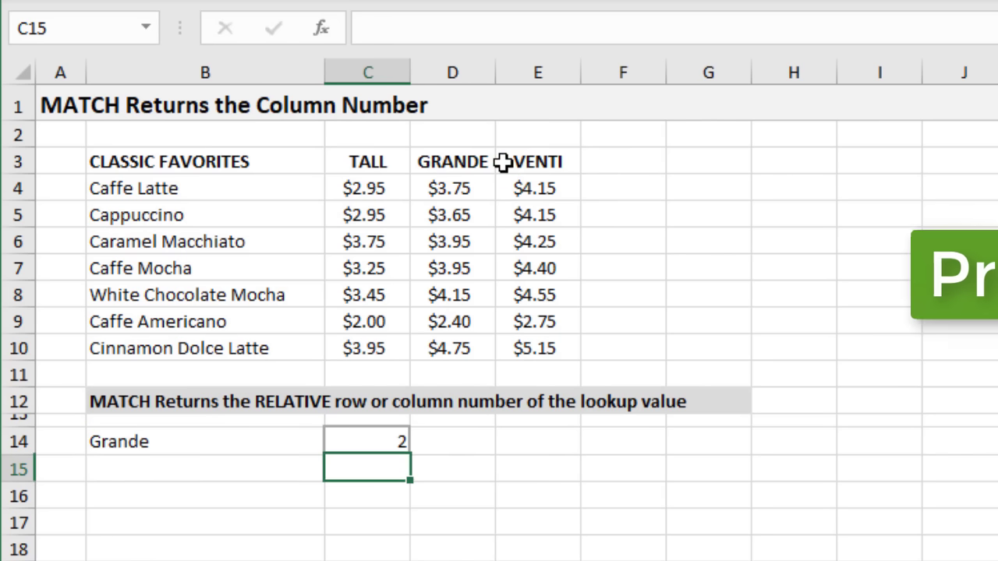
{"action": "left_click", "coordinate": [380, 441]}
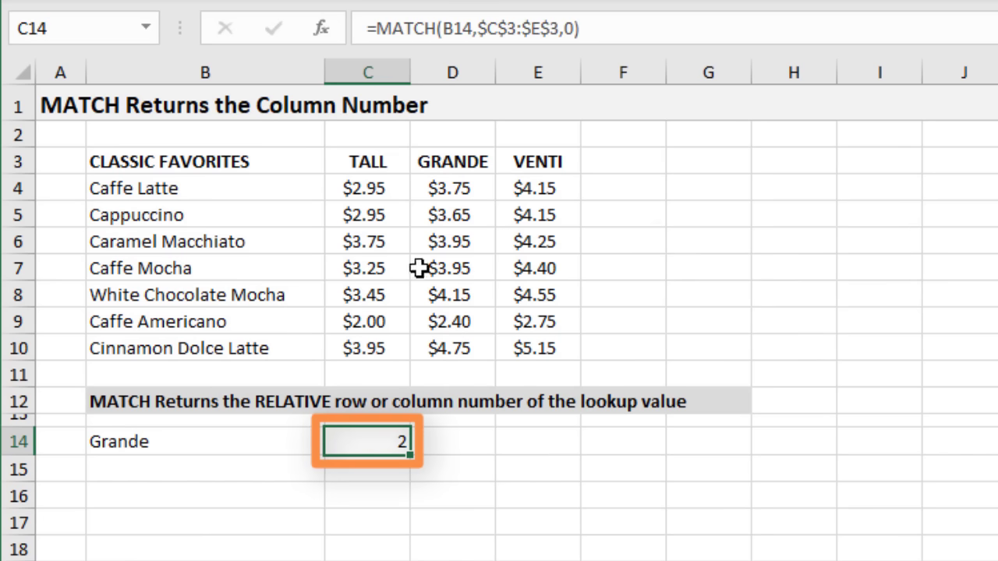
{"action": "key", "text": "F2"}
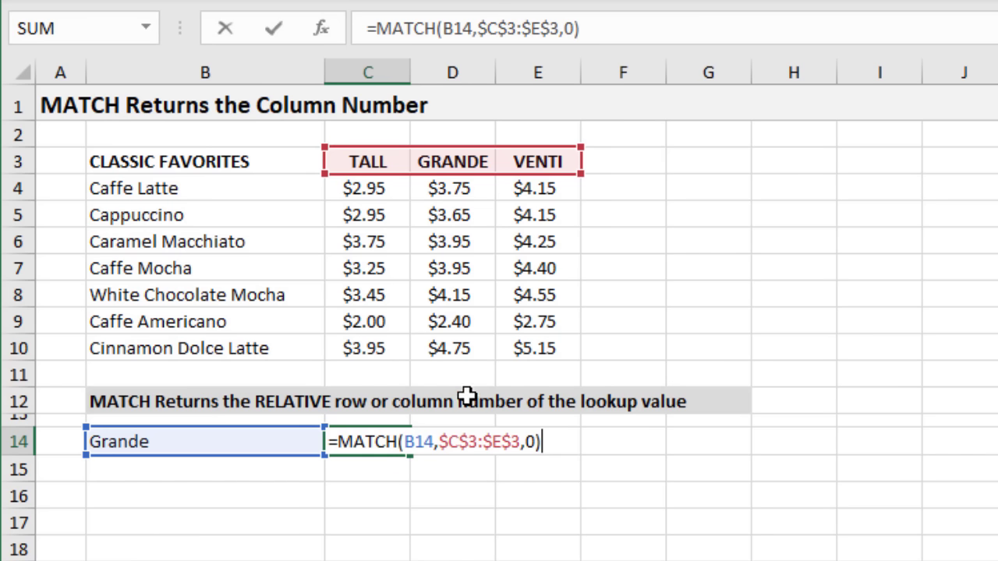
On the INDEX Example sheet, begin an INDEX formula in C14 with the absolute array $C$4:$E$10
{"action": "left_click", "coordinate": [469, 441]}
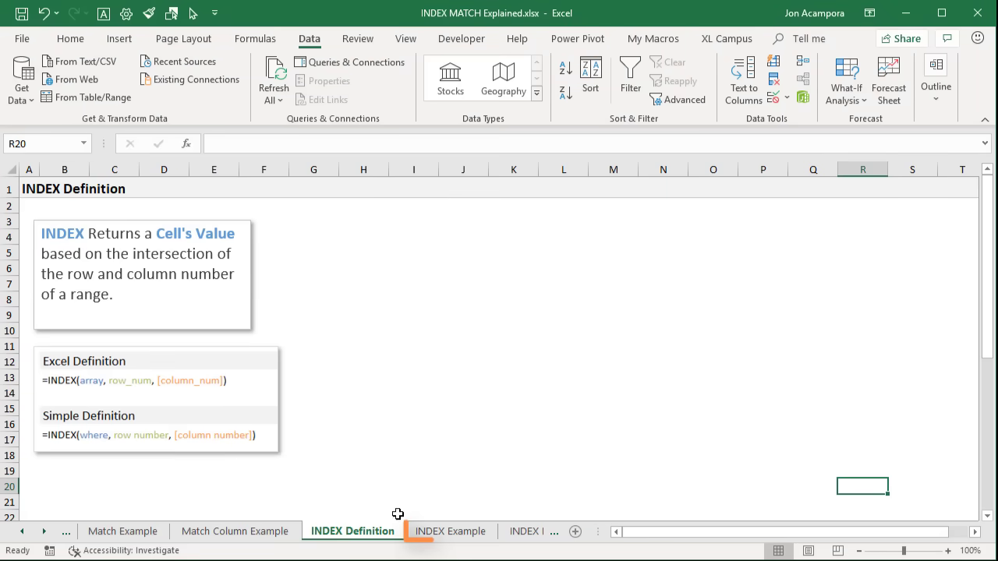
{"action": "left_click", "coordinate": [425, 530]}
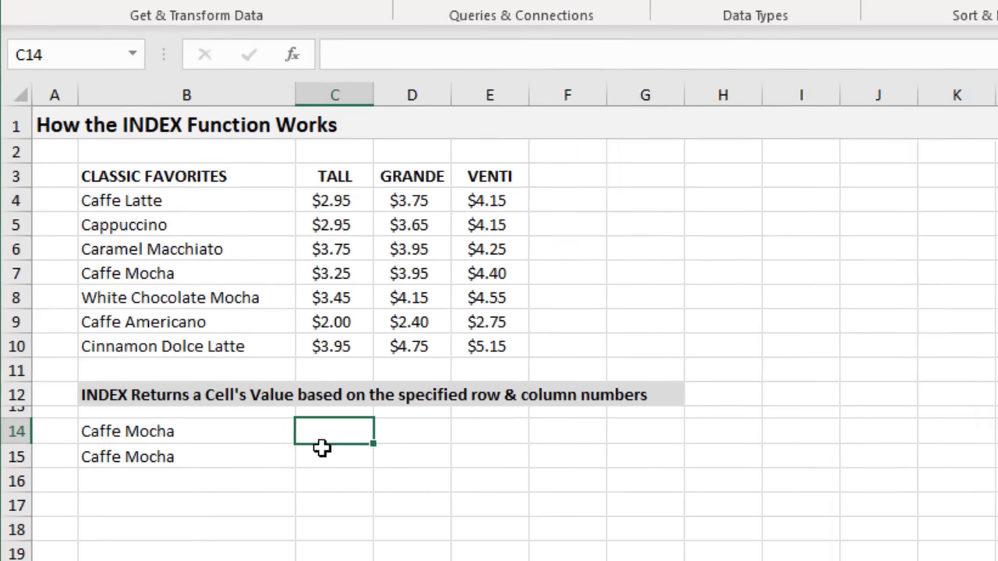
{"action": "type", "text": "="}
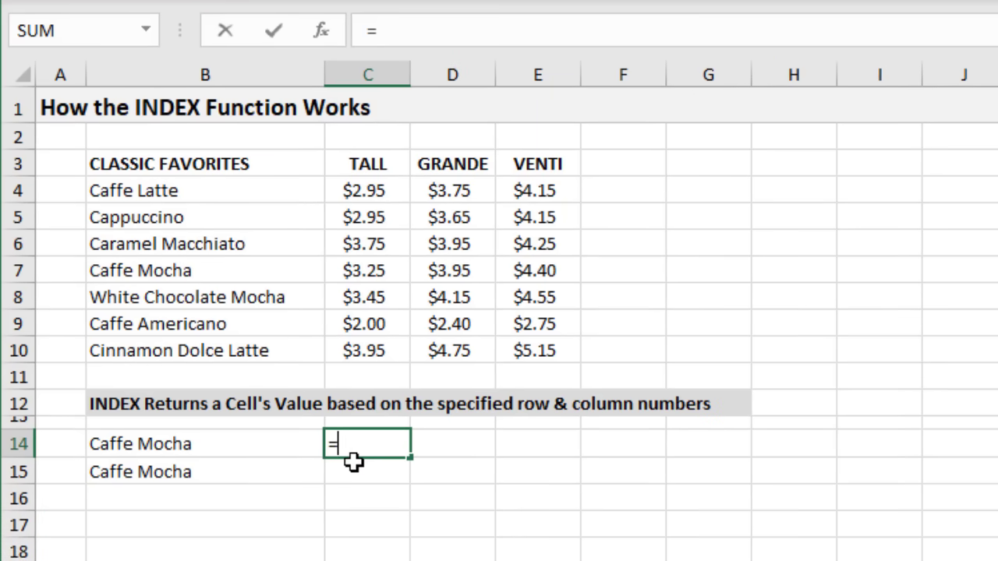
{"action": "type", "text": "in"}
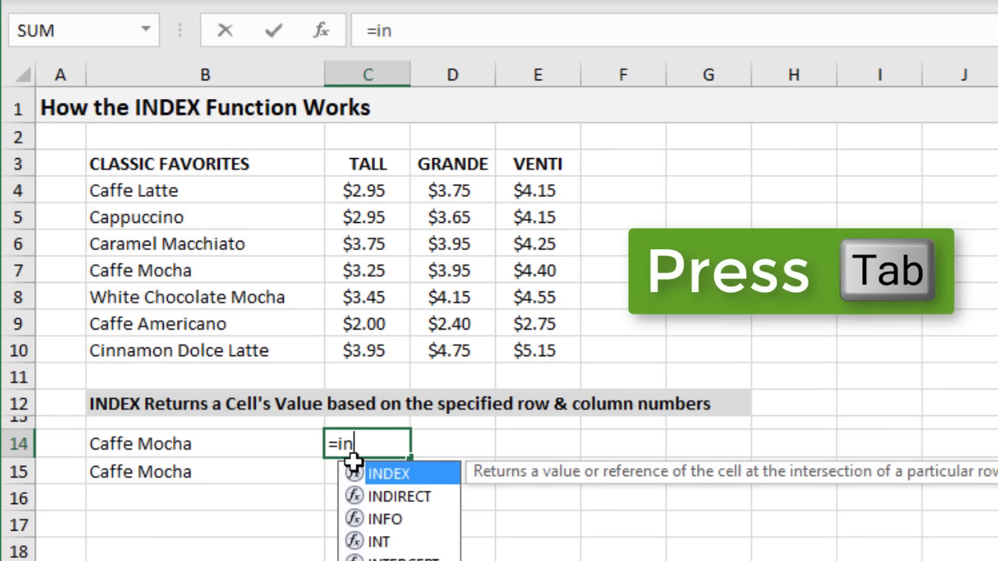
{"action": "key", "text": "Tab"}
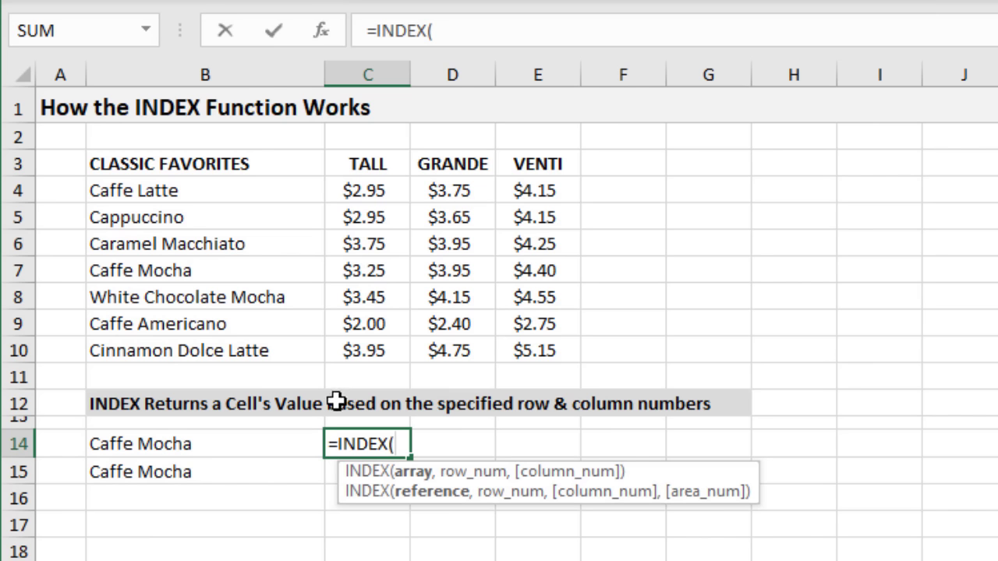
{"action": "left_click", "coordinate": [361, 183]}
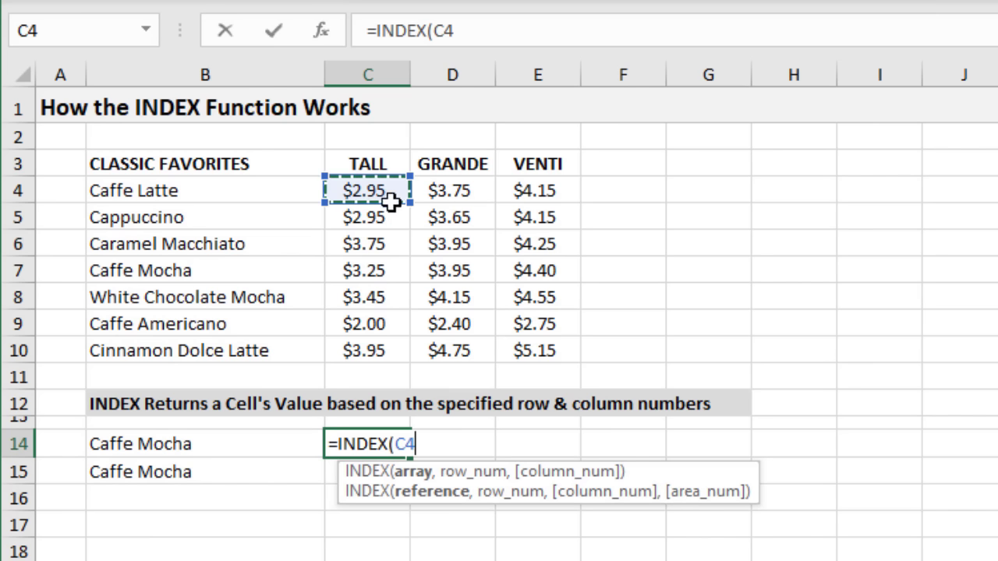
{"action": "left_click_drag", "start_coordinate": [389, 201], "coordinate": [530, 353]}
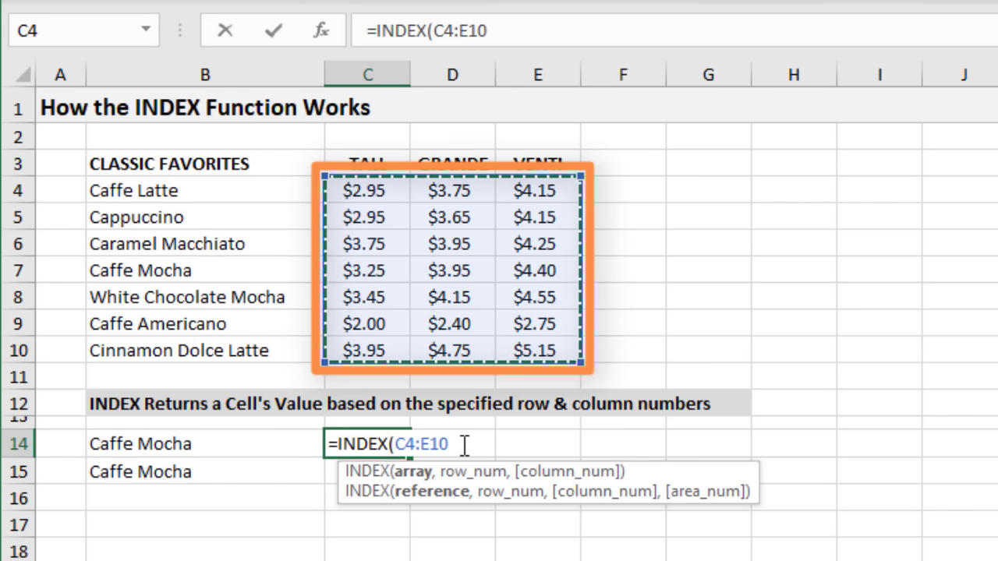
{"action": "key", "text": "F4"}
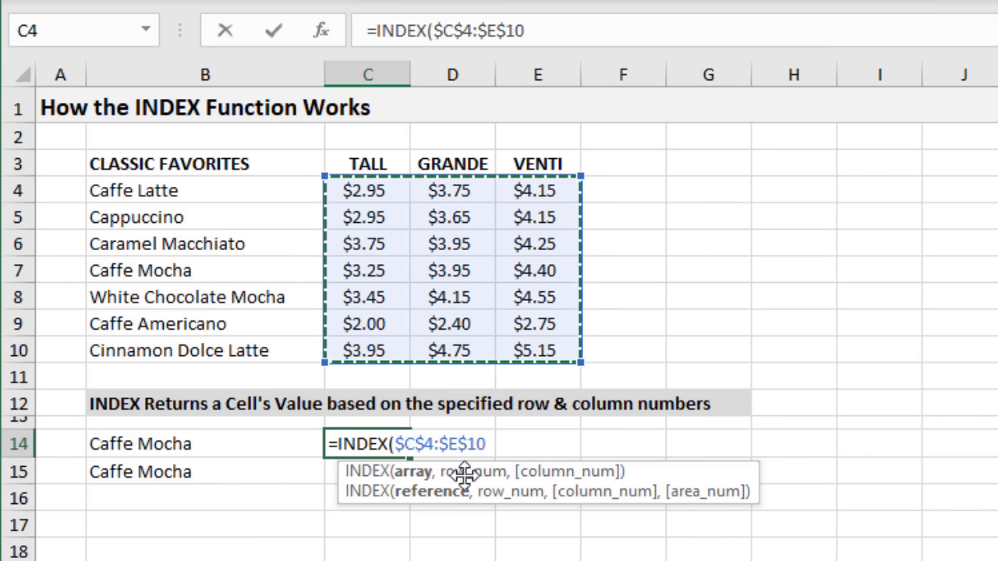
Complete the INDEX formula in C14 with row number 4 and column number 2, and enter it
{"action": "type", "text": ","}
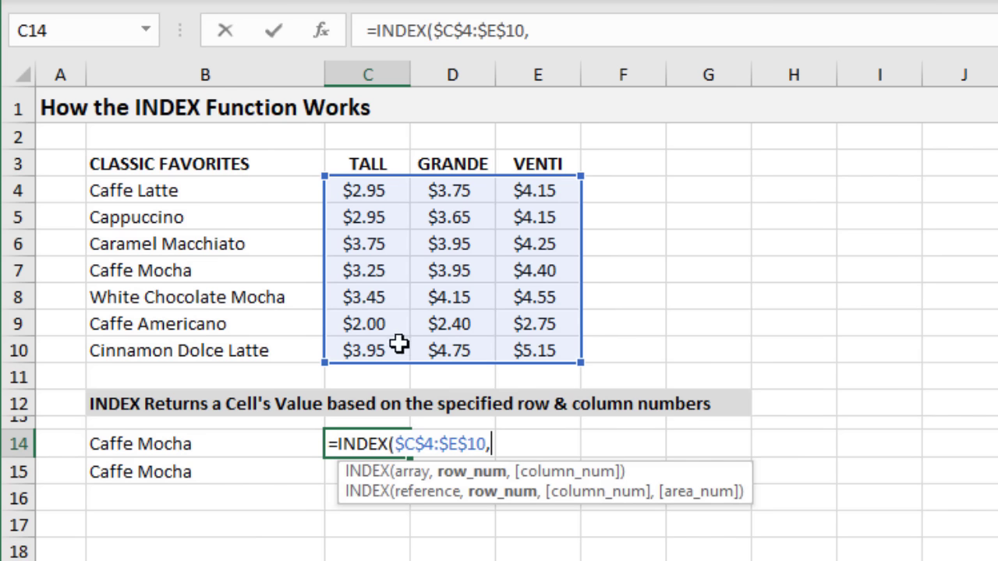
{"action": "type", "text": "4"}
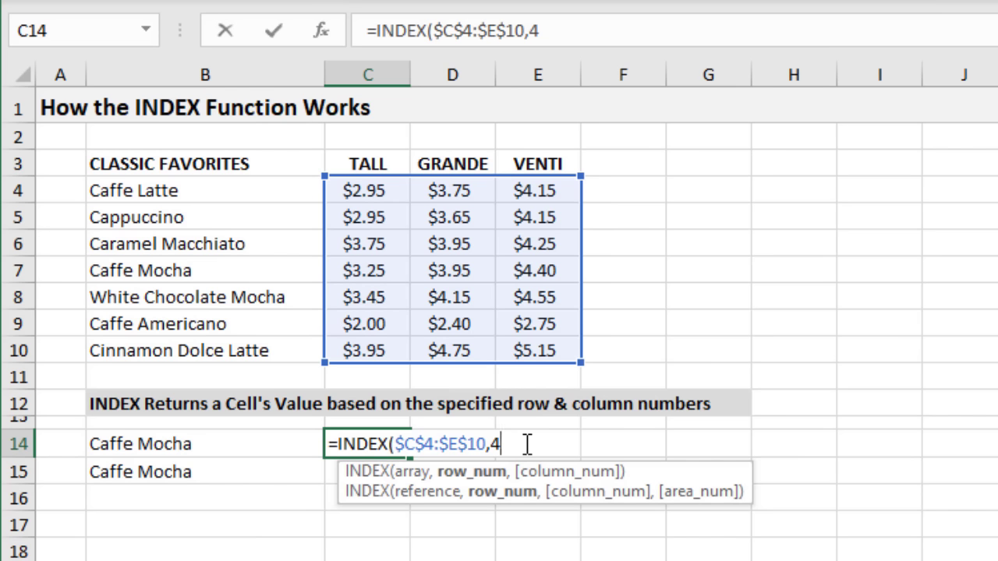
{"action": "type", "text": ","}
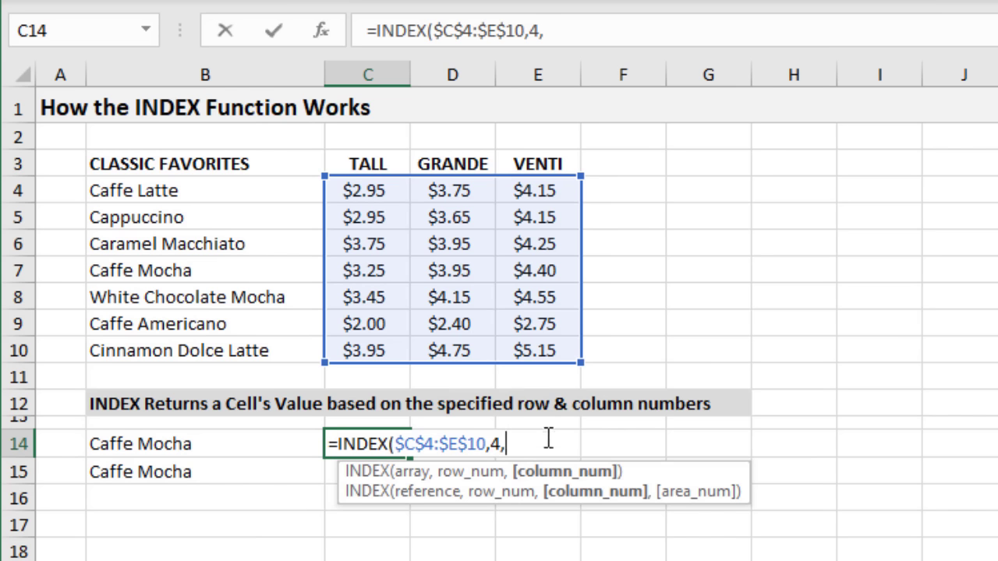
{"action": "type", "text": "2)"}
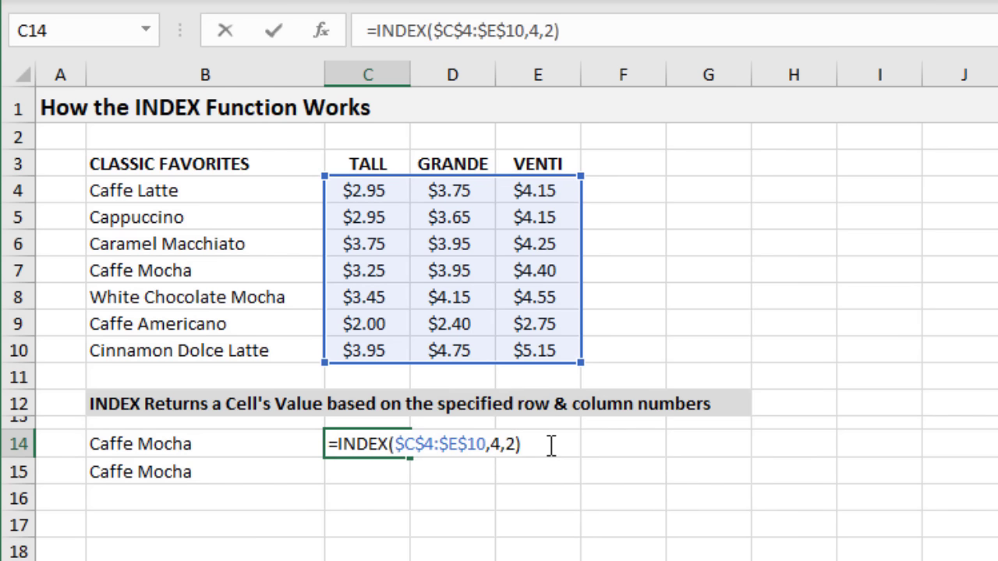
{"action": "key", "text": "Return"}
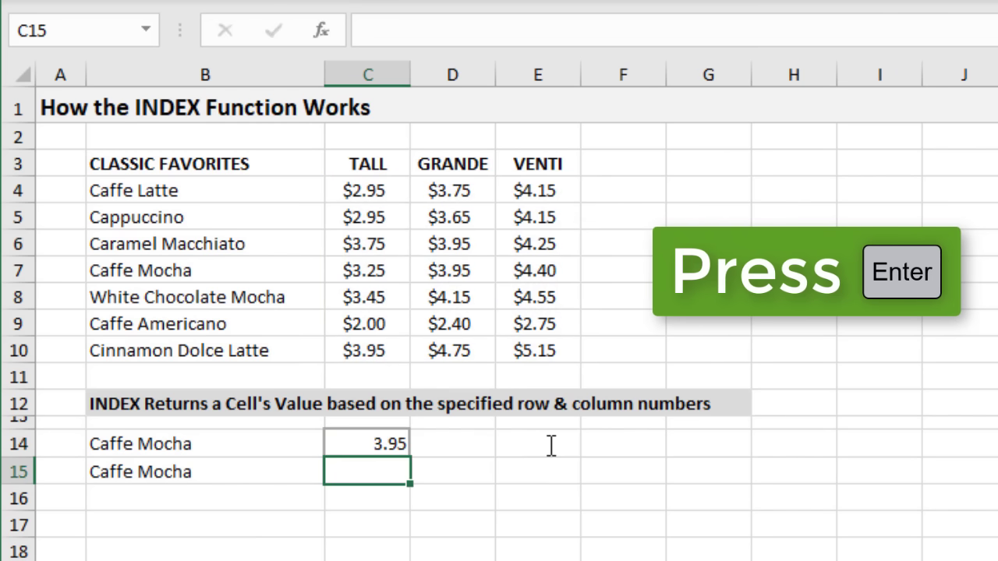
{"action": "left_click", "coordinate": [355, 445]}
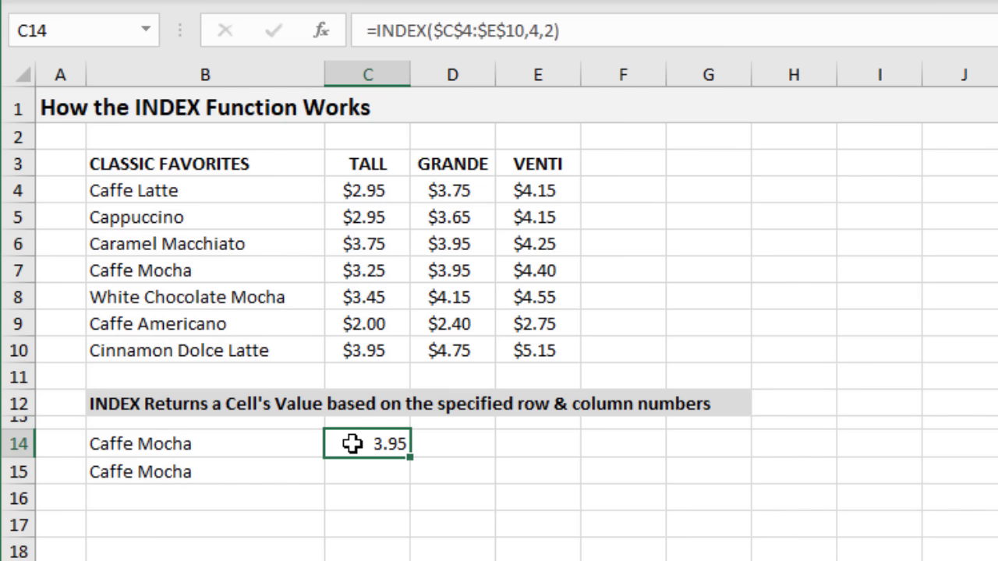
Begin an INDEX formula in C15 with the Grande prices $D$4:$D$10 as the absolute single-column array
{"action": "left_click", "coordinate": [363, 474]}
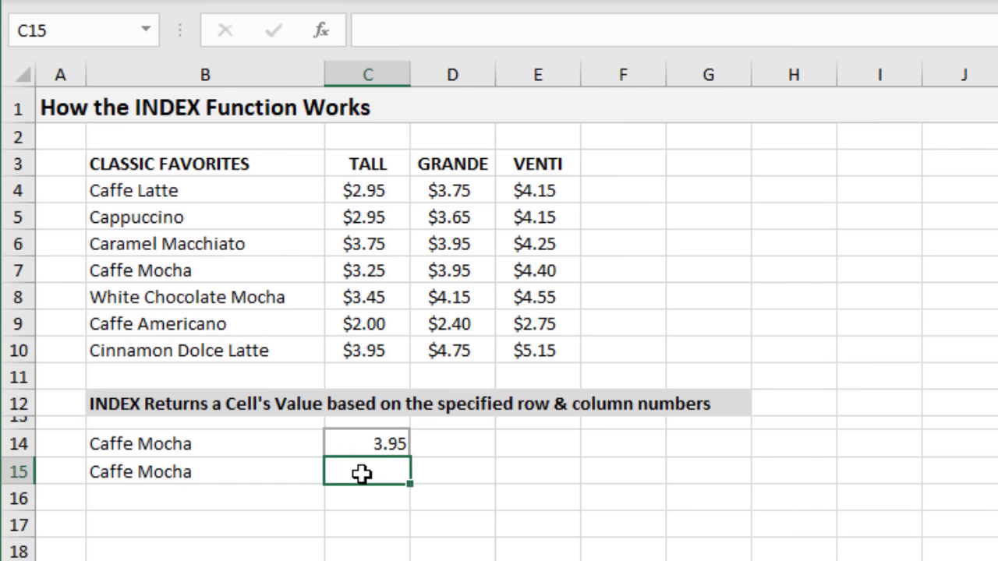
{"action": "type", "text": "=ind"}
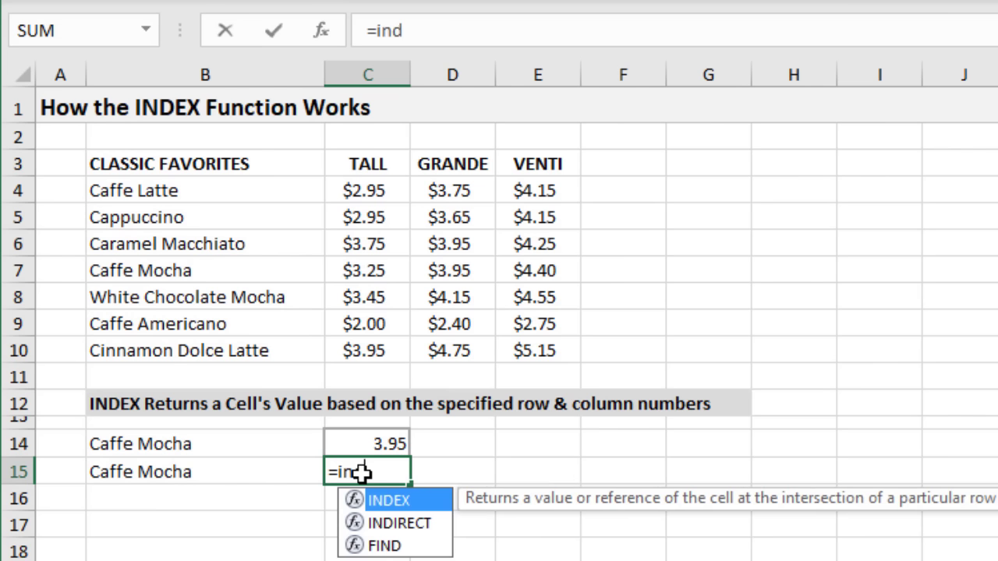
{"action": "key", "text": "Tab"}
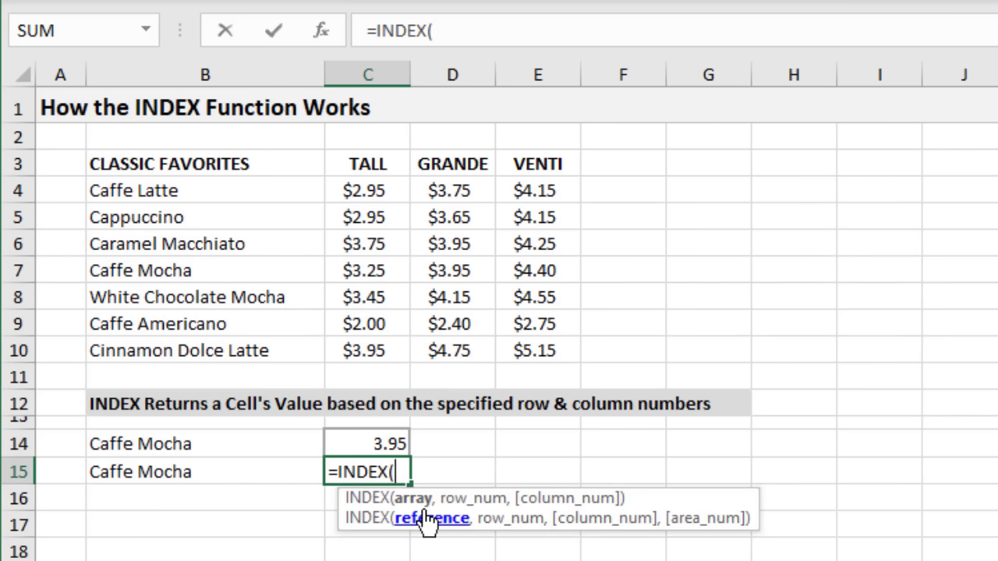
{"action": "left_click", "coordinate": [421, 187]}
{"action": "left_click_drag", "start_coordinate": [421, 187], "coordinate": [436, 348]}
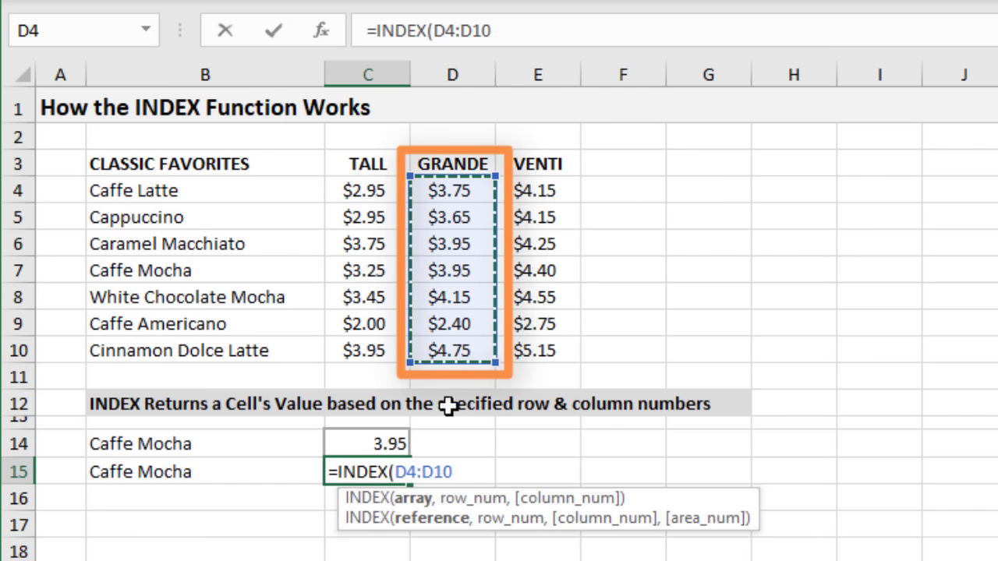
{"action": "key", "text": "F4"}
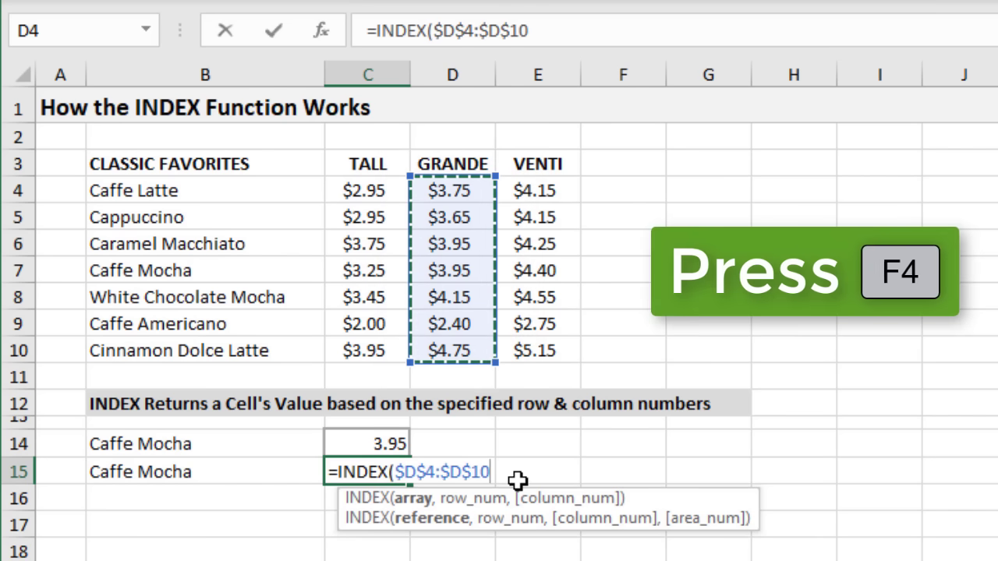
Complete the INDEX formula in C15 with row number 4 and no column number, and enter it
{"action": "type", "text": ","}
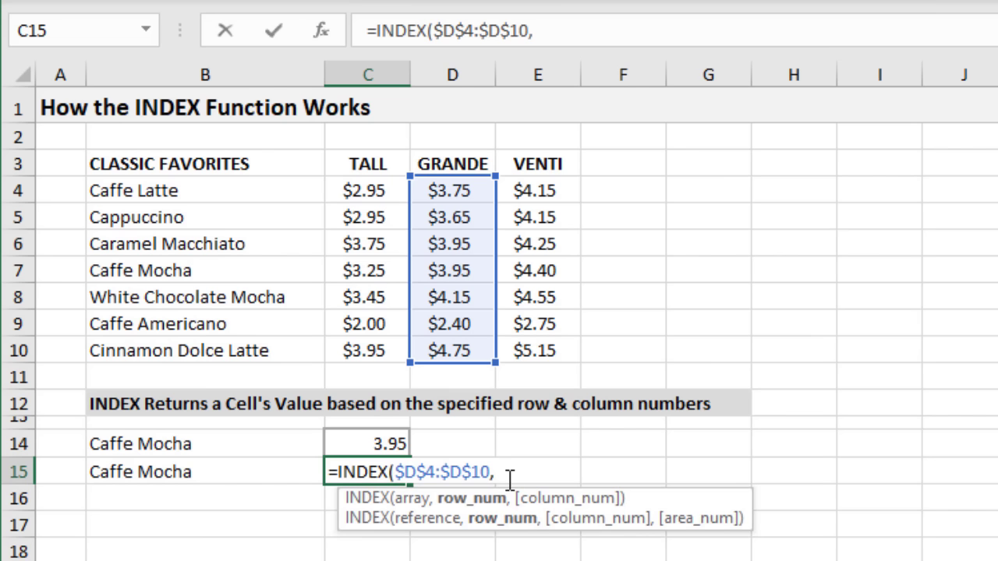
{"action": "type", "text": "4)"}
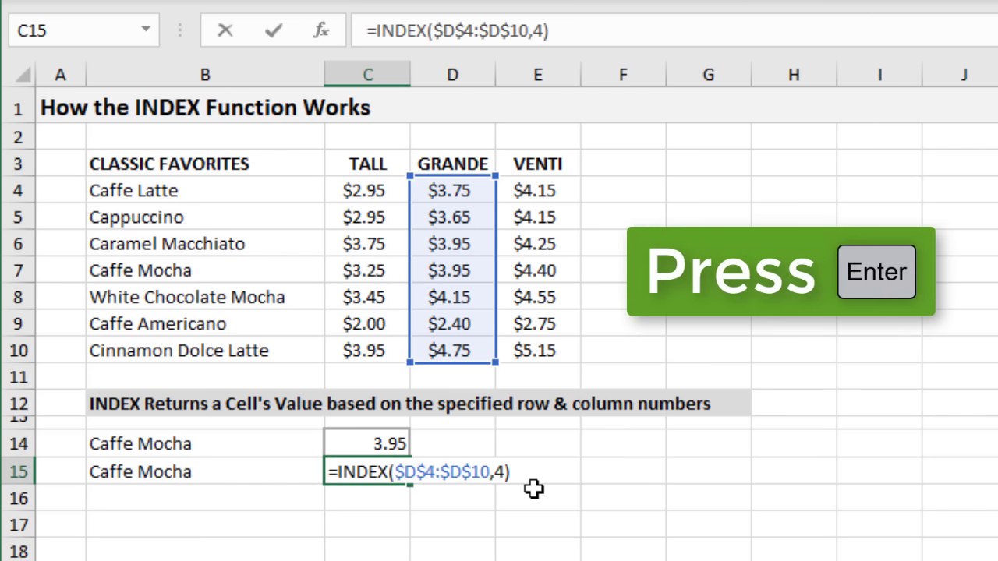
{"action": "key", "text": "Return"}
Compare the INDEX formulas in C15 and C14 and examine the range referenced by the one in C14
{"action": "left_click", "coordinate": [347, 468]}
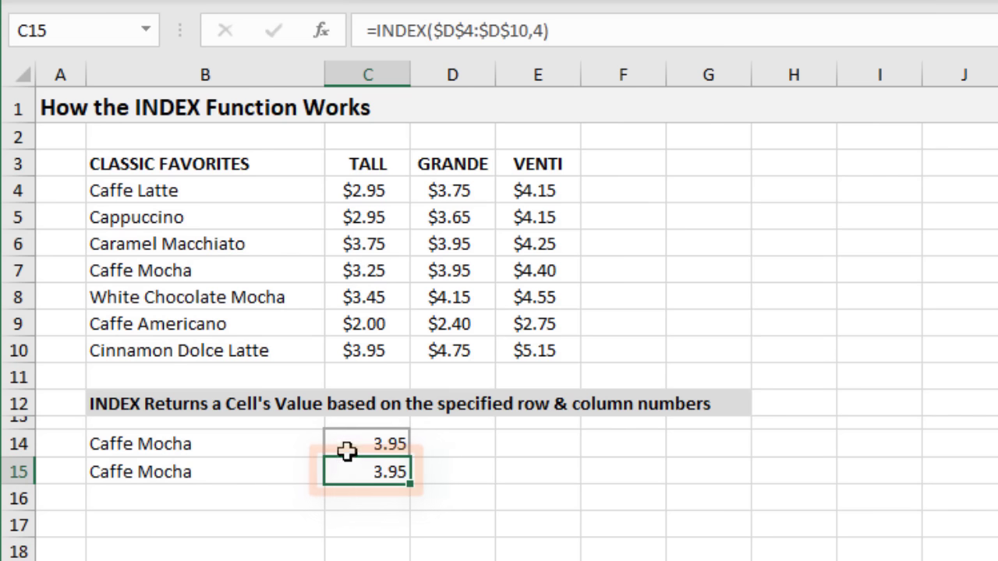
{"action": "left_click", "coordinate": [347, 444]}
{"action": "double_click", "coordinate": [346, 443]}
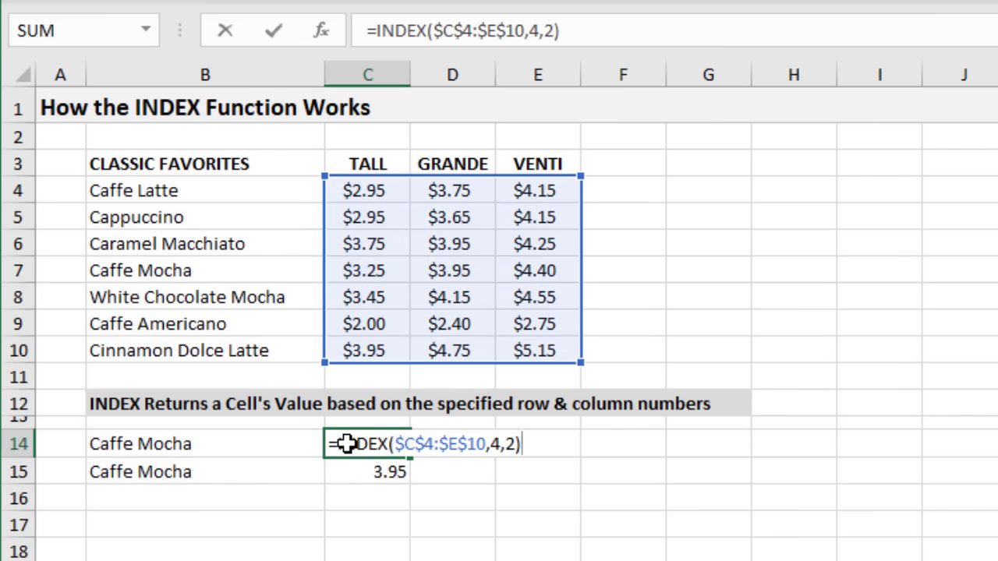
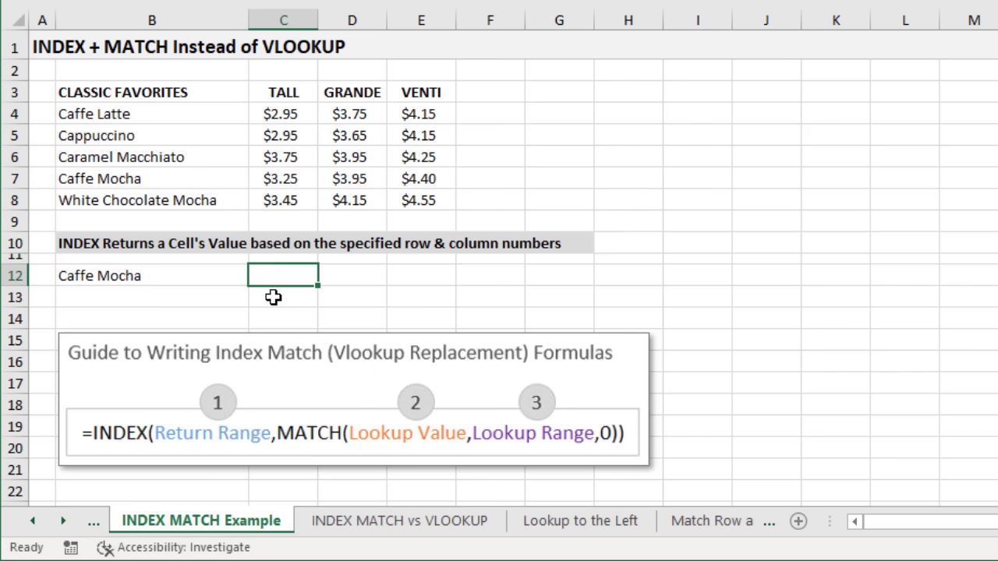
On the INDEX MATCH Example sheet, begin an INDEX formula in C12 with the absolute return range $D$4:$D$8
{"action": "type", "text": "="}
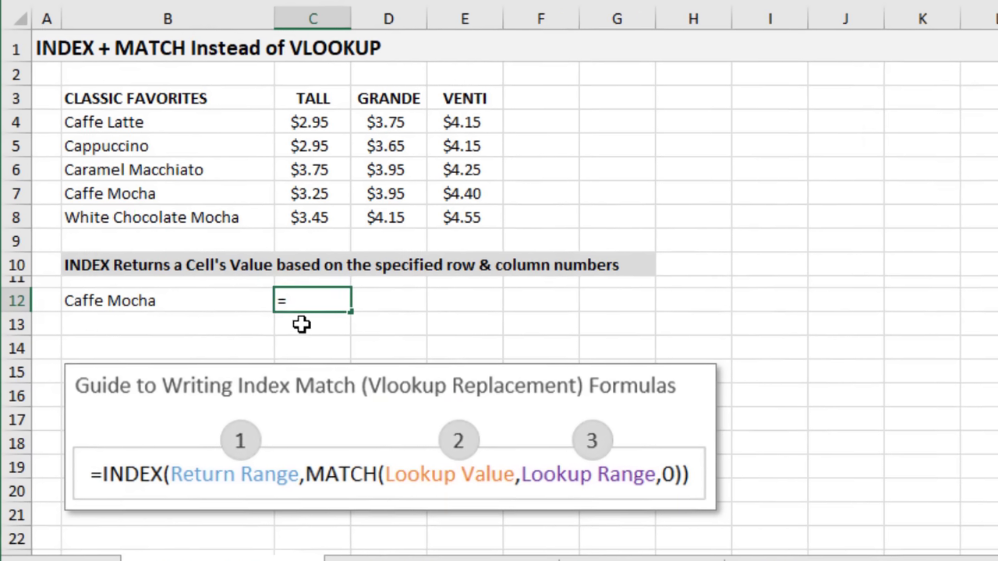
{"action": "type", "text": "in"}
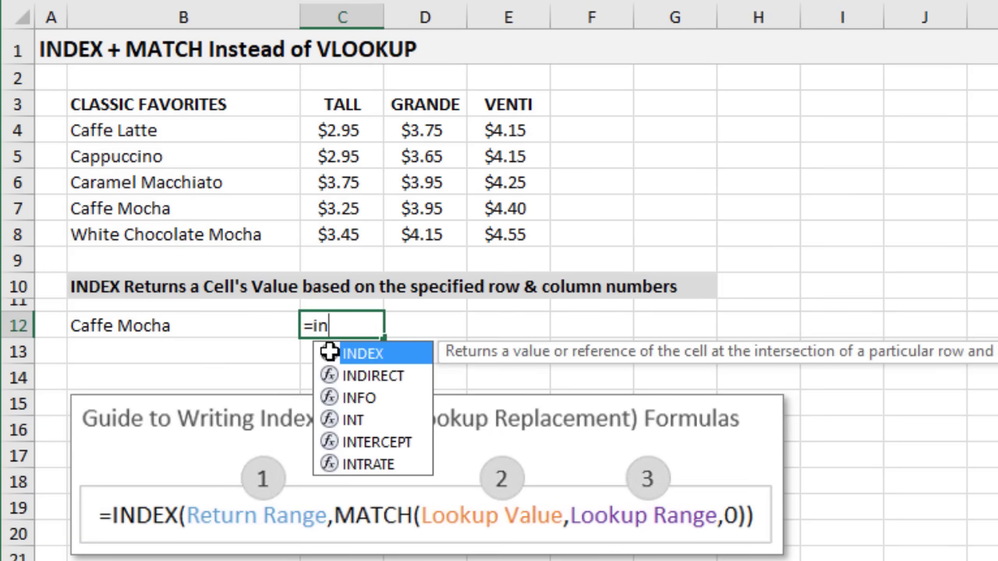
{"action": "key", "text": "Tab"}
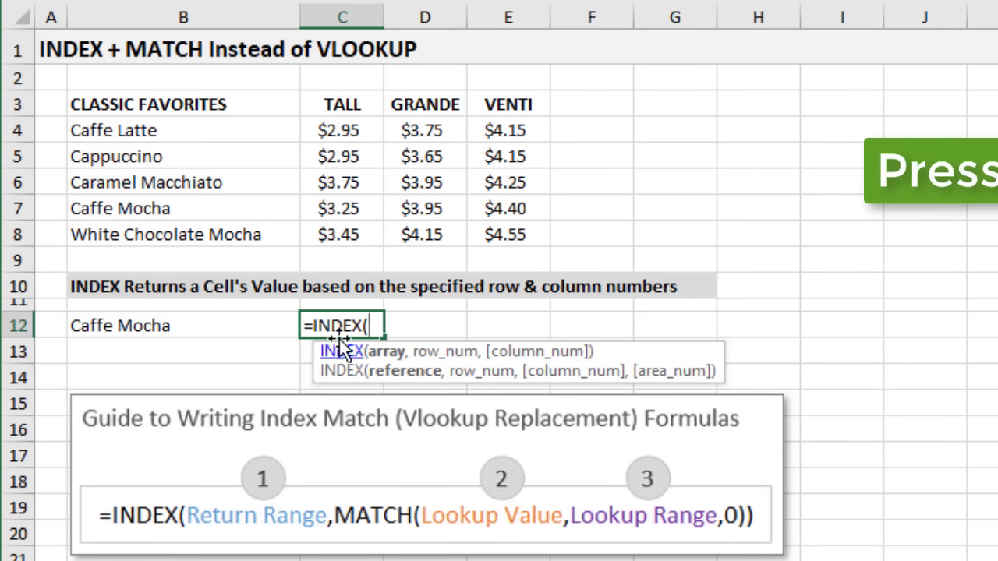
{"action": "left_click_drag", "start_coordinate": [404, 130], "coordinate": [406, 230]}
{"action": "key", "text": "F4"}
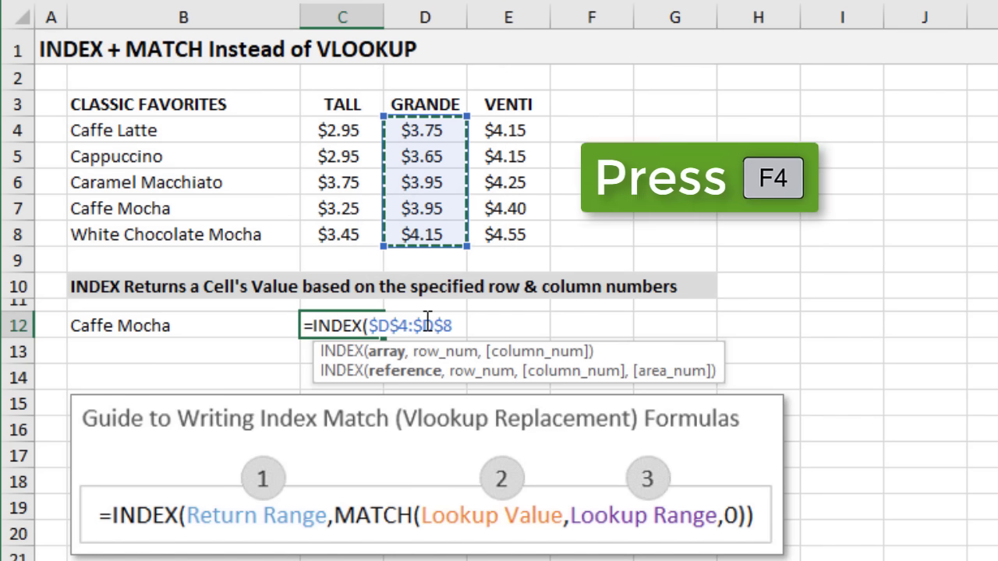
{"action": "type", "text": ","}
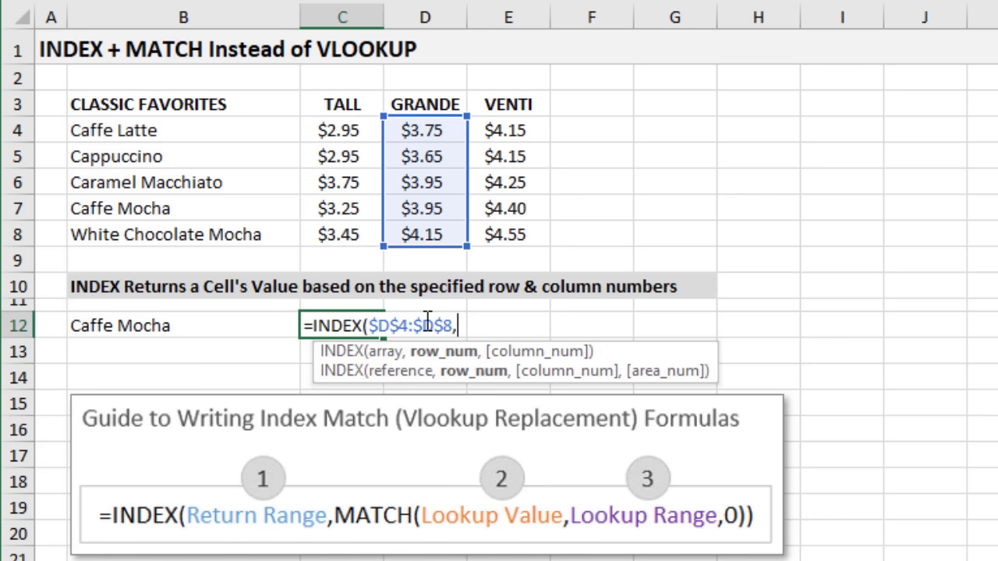
Add MATCH as the row number in C12's INDEX formula, with lookup value B12, absolute lookup array $B$4:$B$8 and match type 0
{"action": "type", "text": "mat"}
{"action": "key", "text": "Tab"}
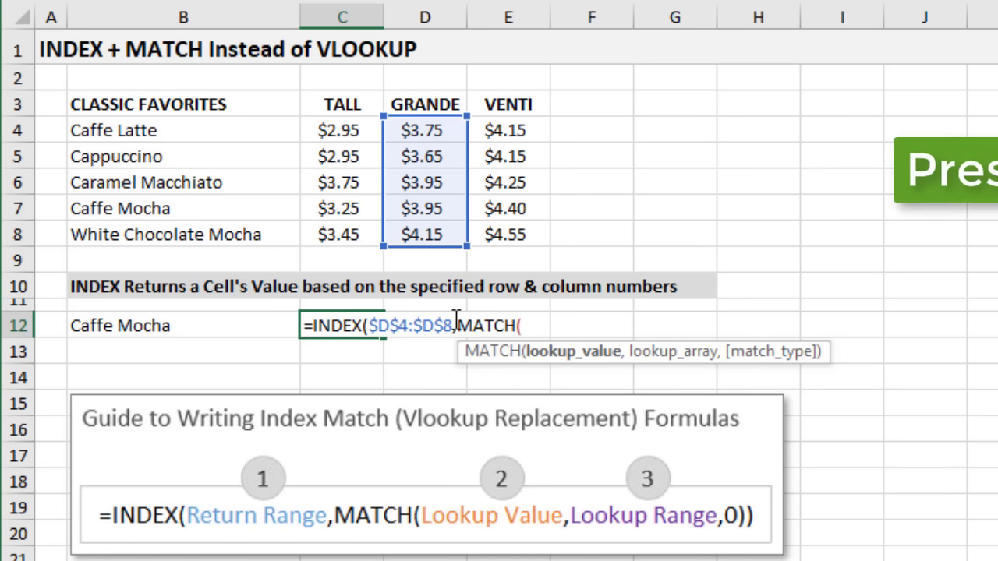
{"action": "left_click", "coordinate": [205, 327]}
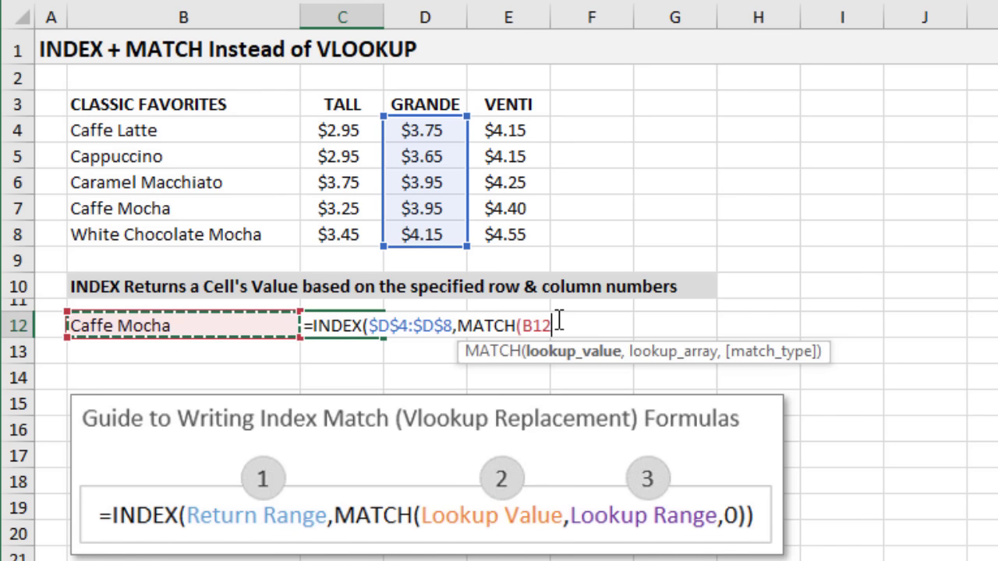
{"action": "type", "text": ","}
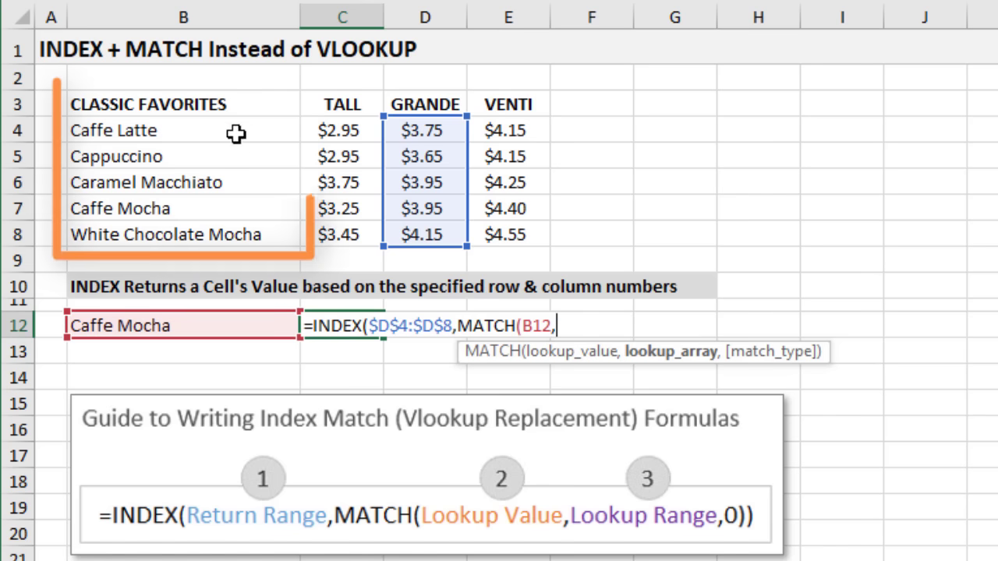
{"action": "left_click_drag", "start_coordinate": [231, 129], "coordinate": [232, 230]}
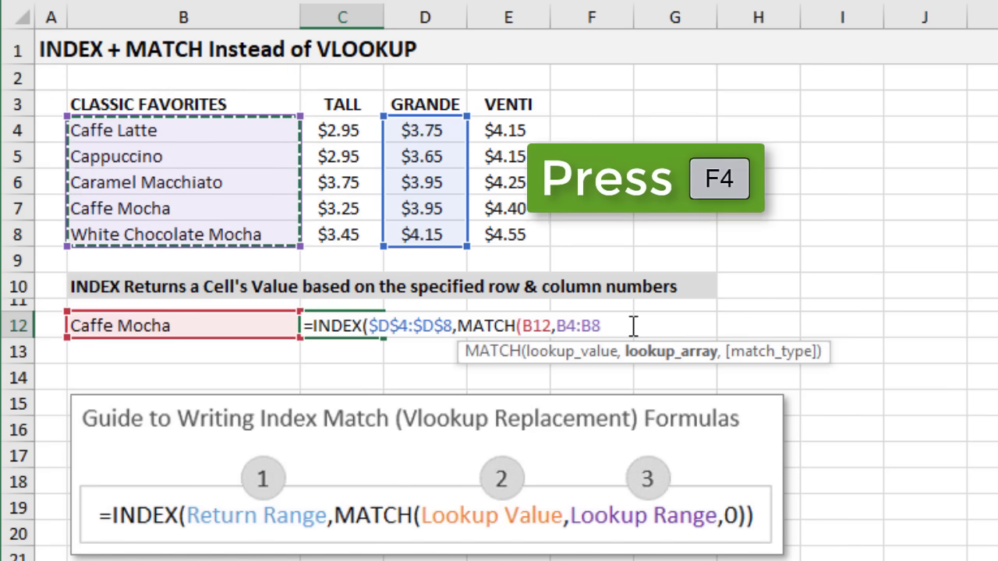
{"action": "key", "text": "F4"}
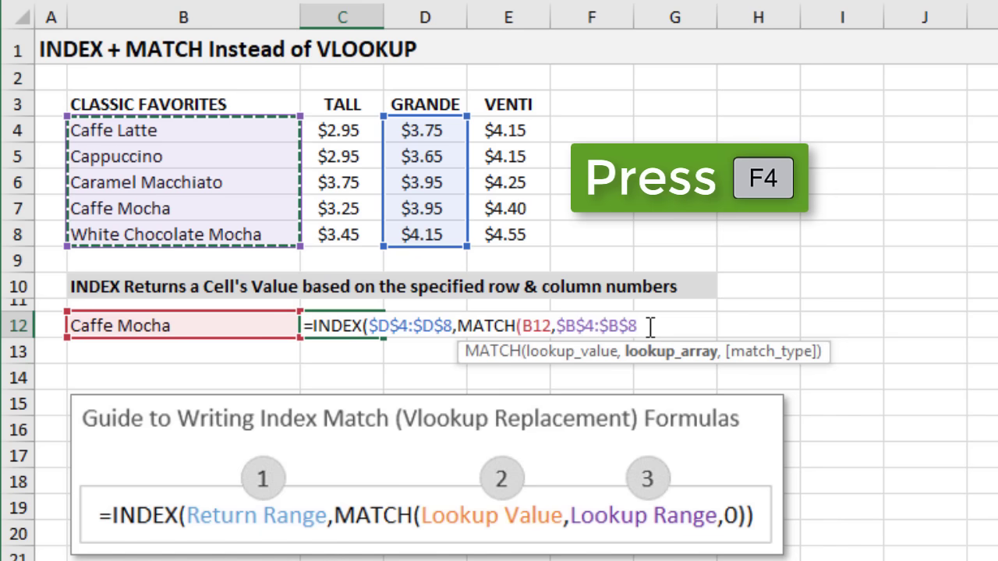
{"action": "type", "text": ",0"}
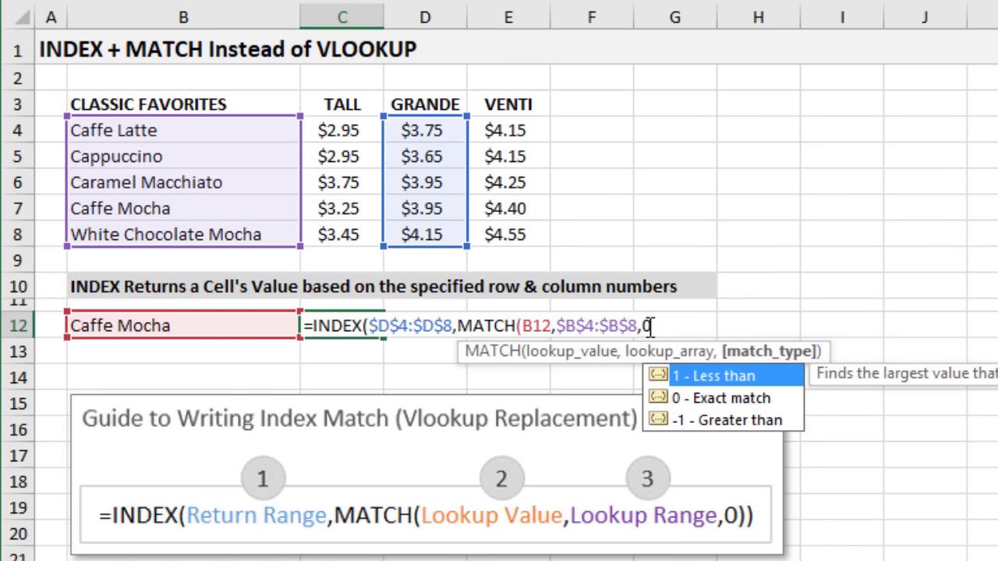
{"action": "type", "text": ")"}
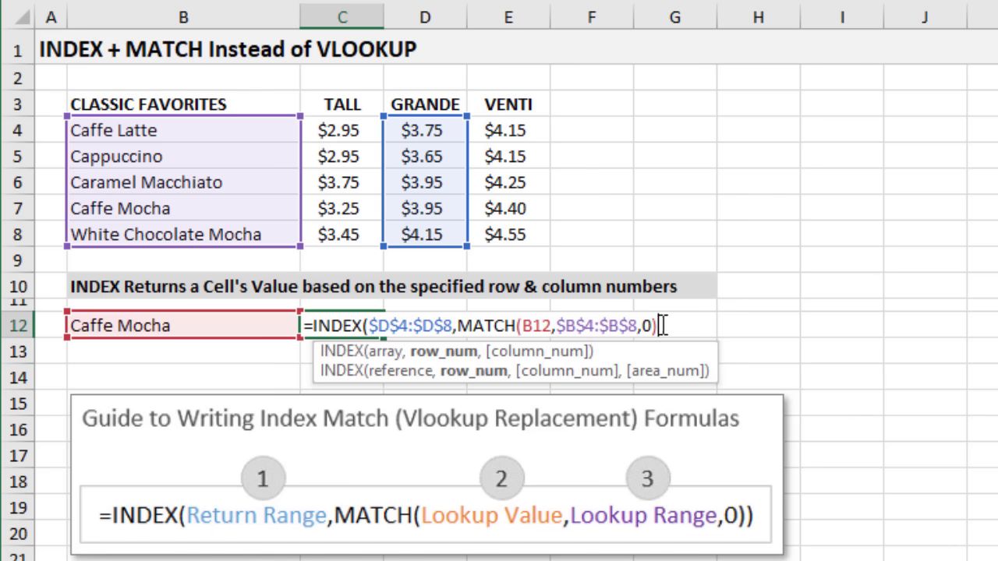
Check the row number and array arguments of the INDEX formula in C12, then close the formula and enter it
{"action": "left_click", "coordinate": [462, 355]}
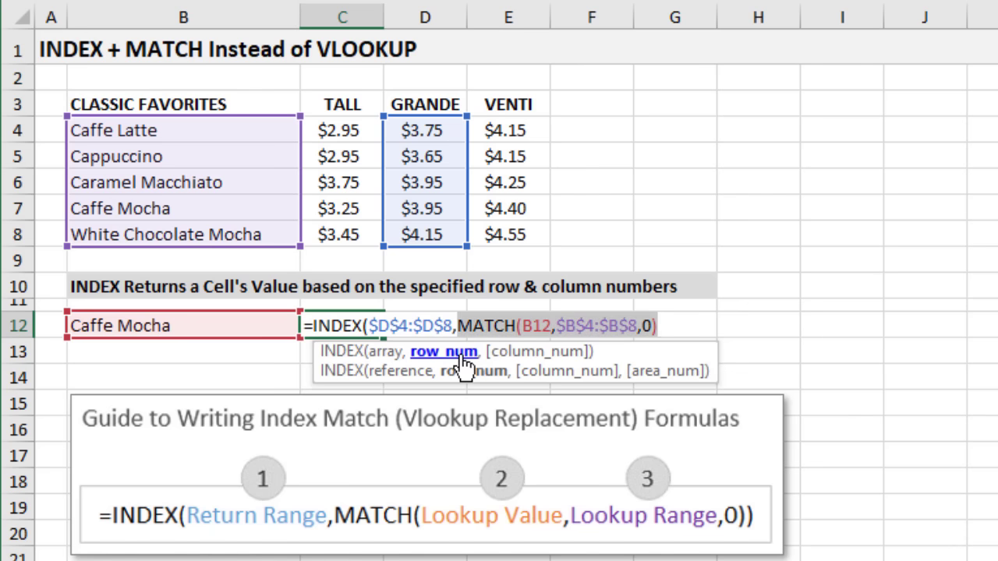
{"action": "left_click", "coordinate": [387, 355]}
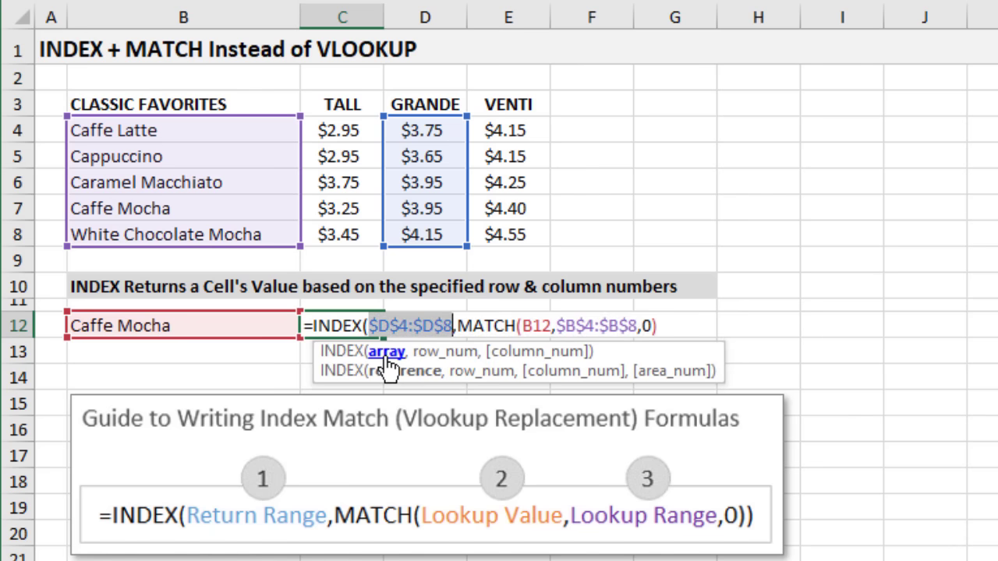
{"action": "left_click", "coordinate": [663, 325]}
{"action": "type", "text": ")"}
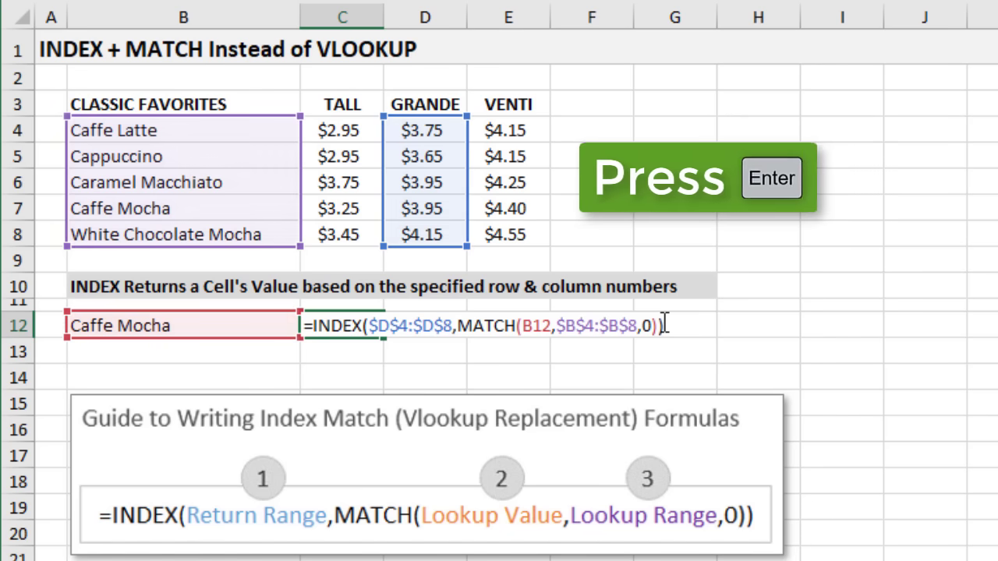
{"action": "key", "text": "Return"}
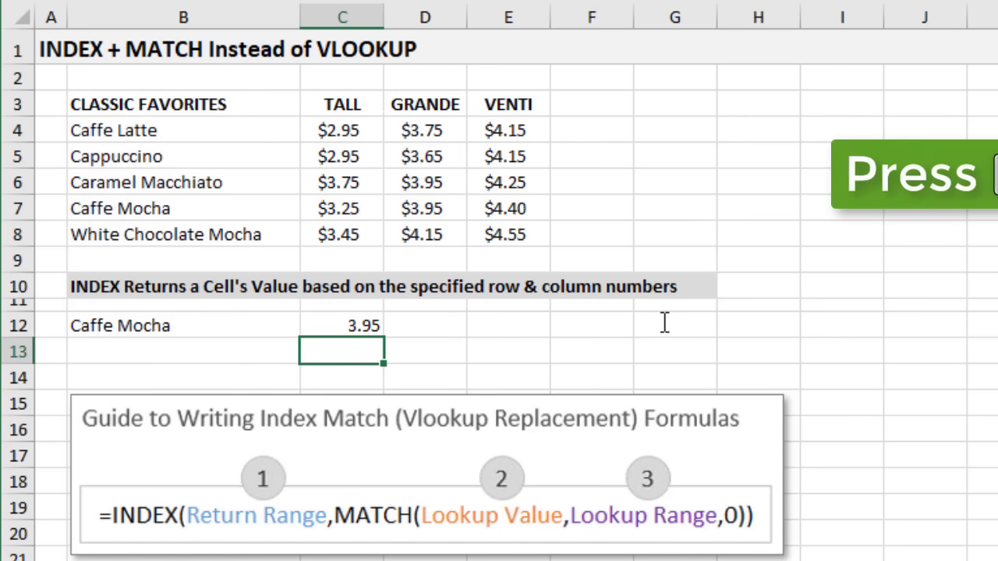
Reopen the formula in C12 and examine the MATCH part that supplies the row number to INDEX
{"action": "left_click", "coordinate": [333, 326]}
{"action": "key", "text": "F2"}
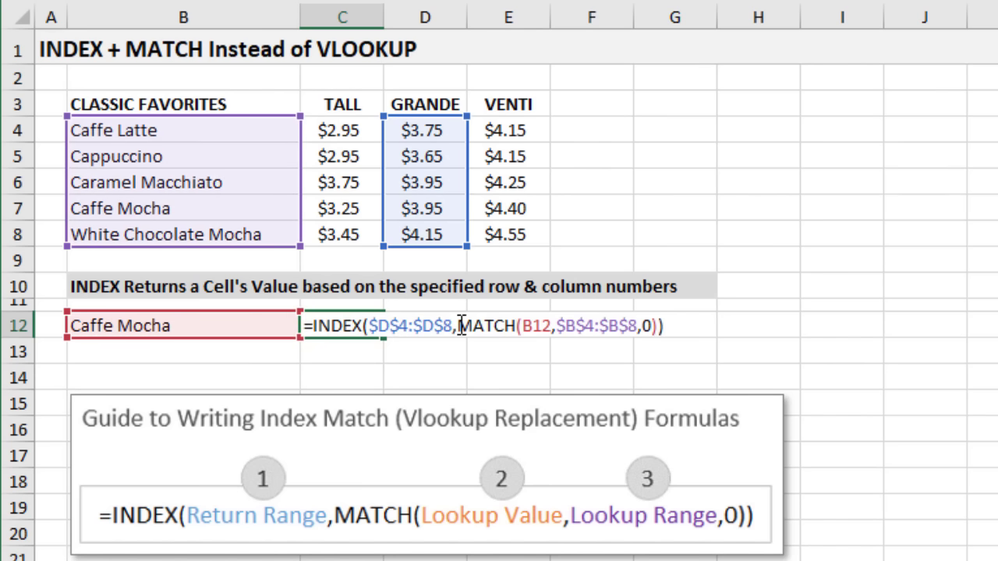
{"action": "left_click_drag", "start_coordinate": [461, 326], "coordinate": [655, 321]}
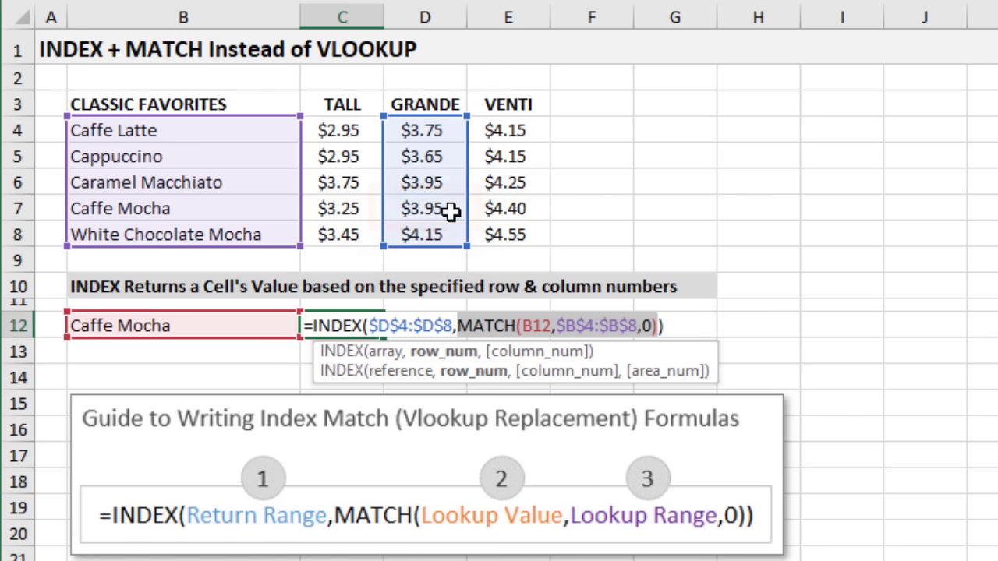
{"action": "key", "text": "Return"}
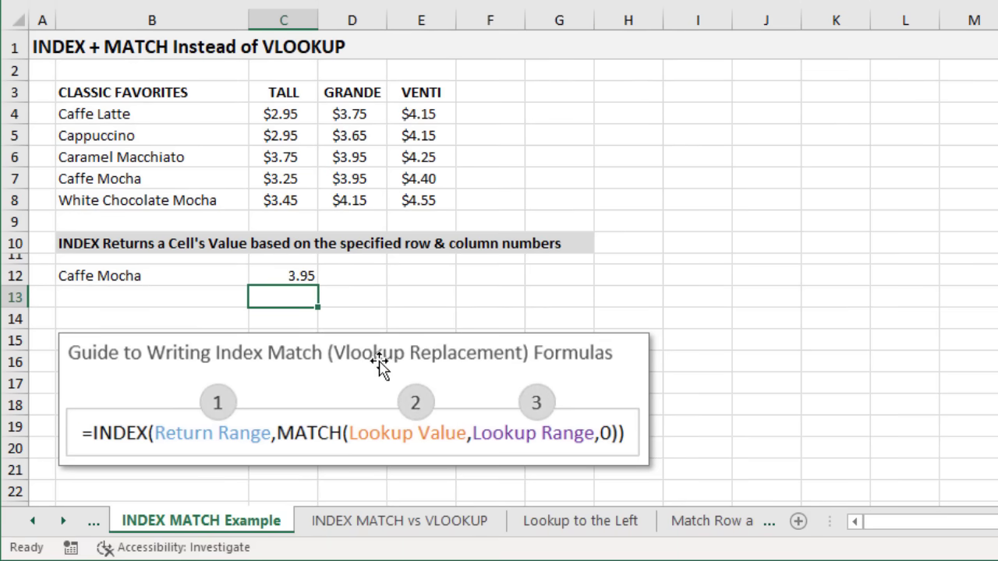
On the INDEX MATCH vs VLOOKUP sheet, insert a blank column before the Grande column
{"action": "left_click", "coordinate": [414, 525]}
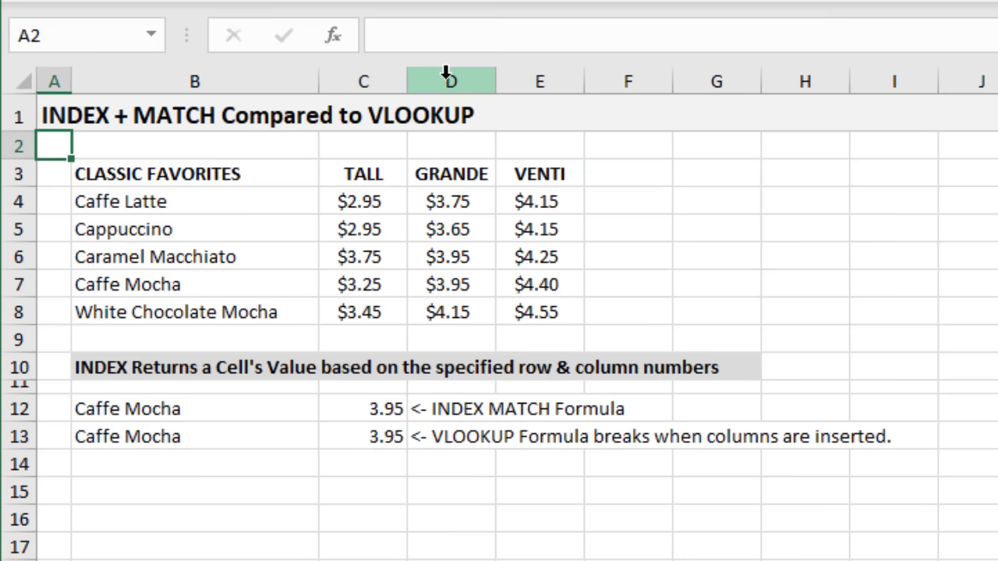
{"action": "left_click", "coordinate": [348, 20]}
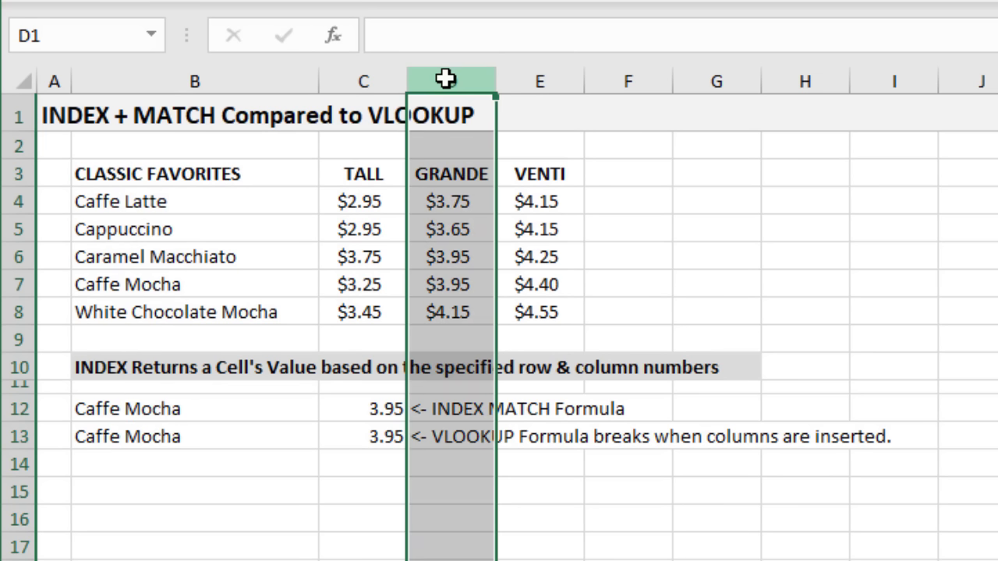
{"action": "key", "text": "ctrl+plus"}
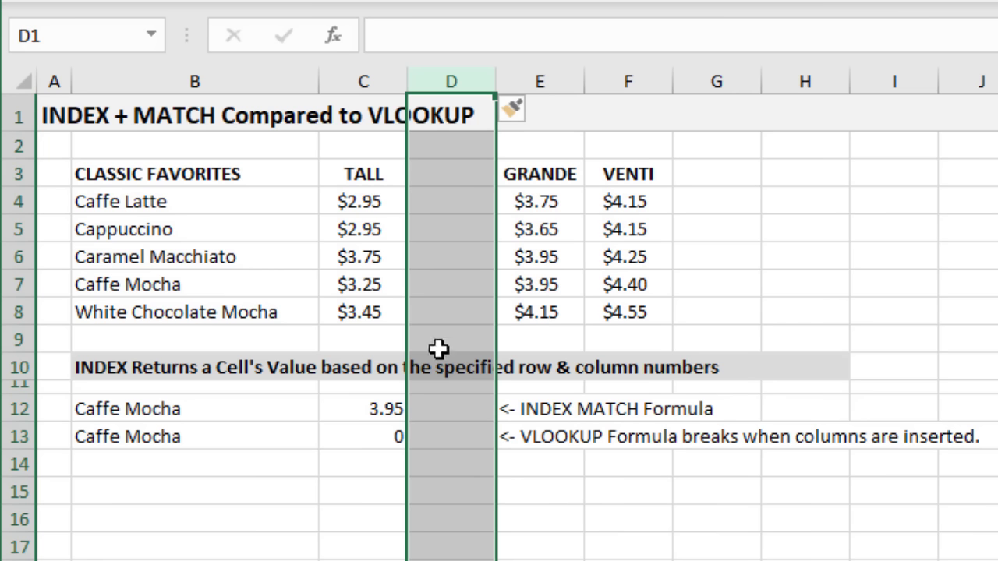
Examine the return and lookup ranges of the INDEX MATCH formula in C12 following the column insertion
{"action": "left_click", "coordinate": [351, 409]}
{"action": "key", "text": "F2"}
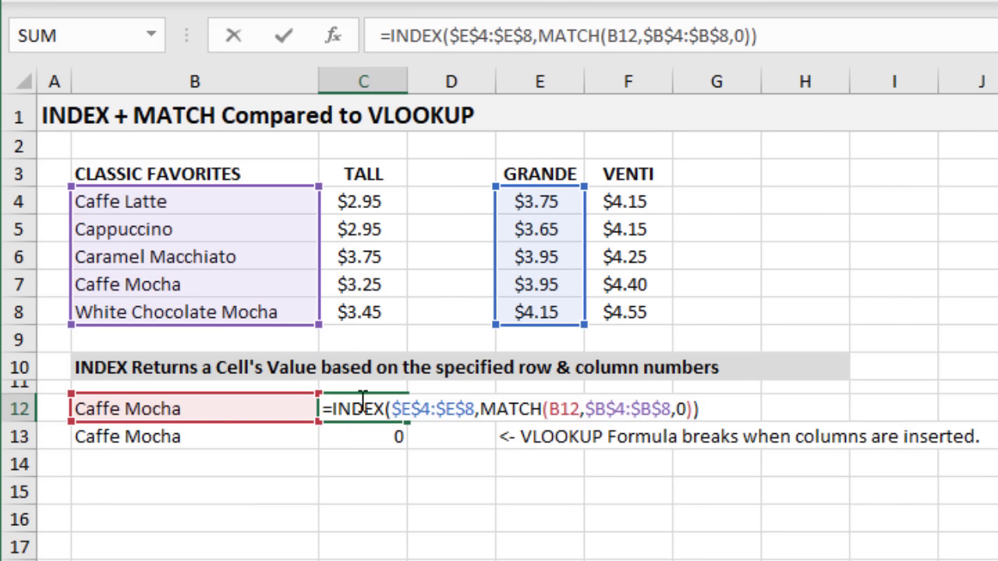
{"action": "left_click", "coordinate": [451, 63]}
{"action": "key", "text": "ctrl+Return"}
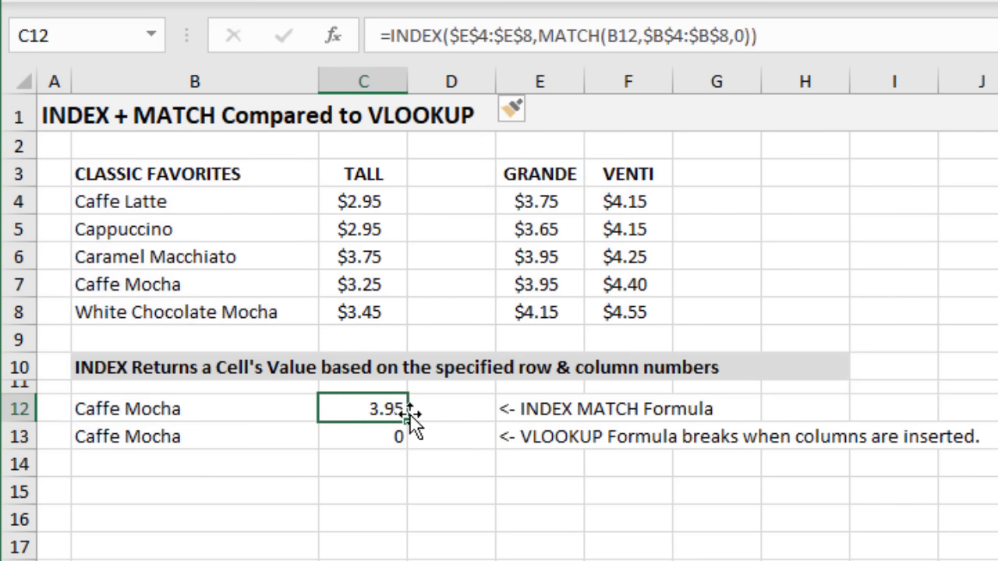
Examine the VLOOKUP formula in C13, focusing on its hard-coded column index number, and leave it unedited
{"action": "left_click", "coordinate": [386, 434]}
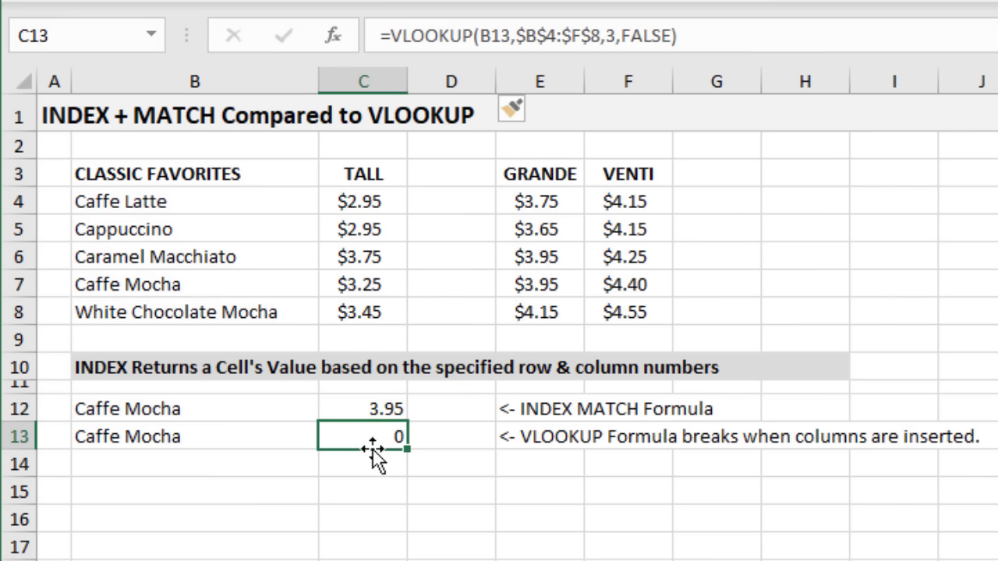
{"action": "key", "text": "F2"}
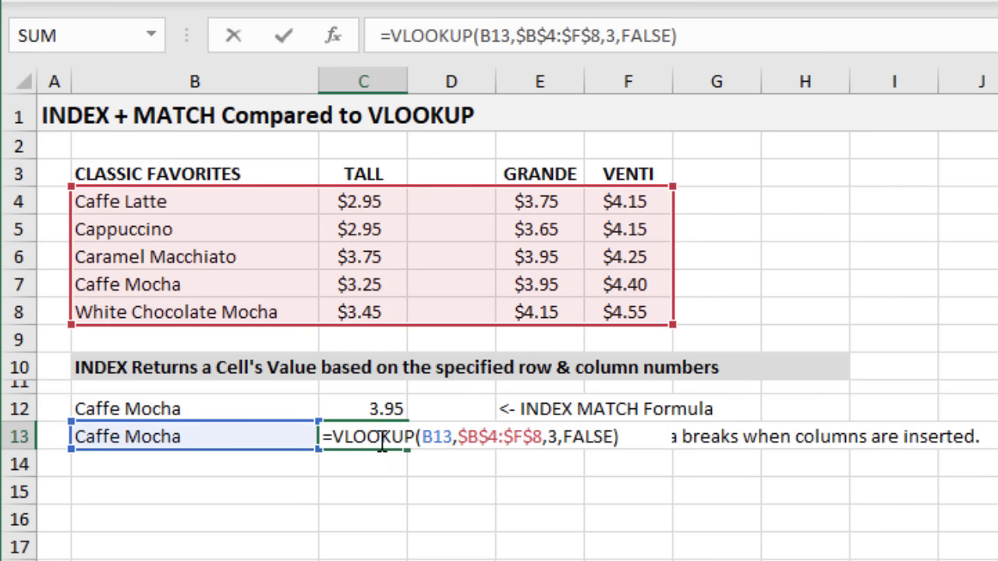
{"action": "left_click", "coordinate": [549, 436]}
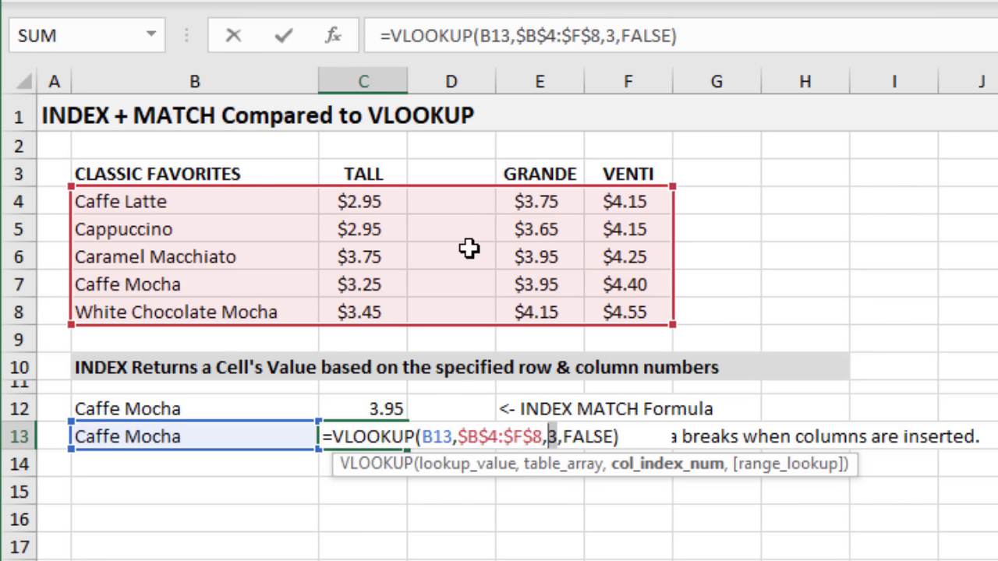
{"action": "key", "text": "Escape"}
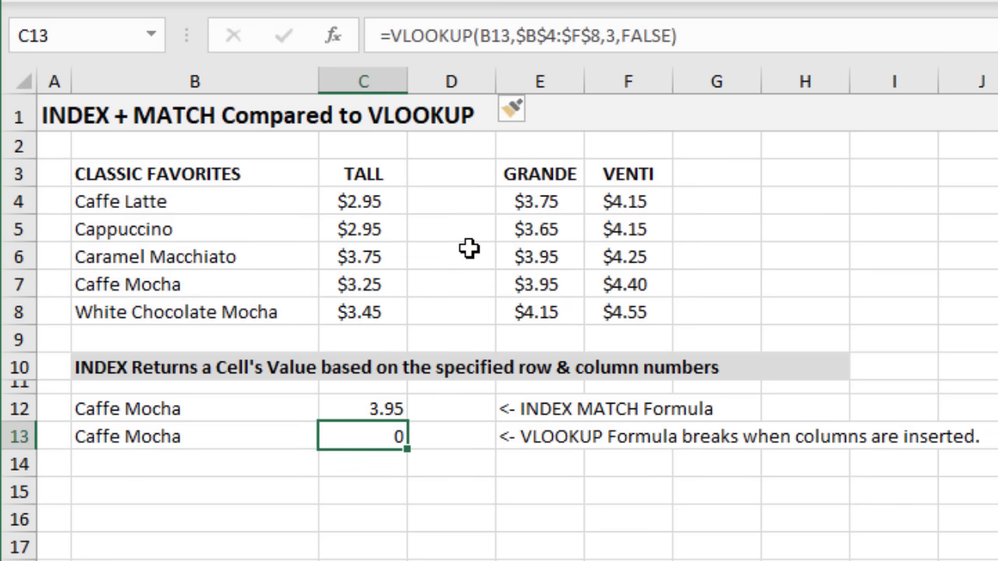
Recheck which price column the INDEX MATCH formula in C12 references, for comparison with the VLOOKUP
{"action": "left_click", "coordinate": [363, 406]}
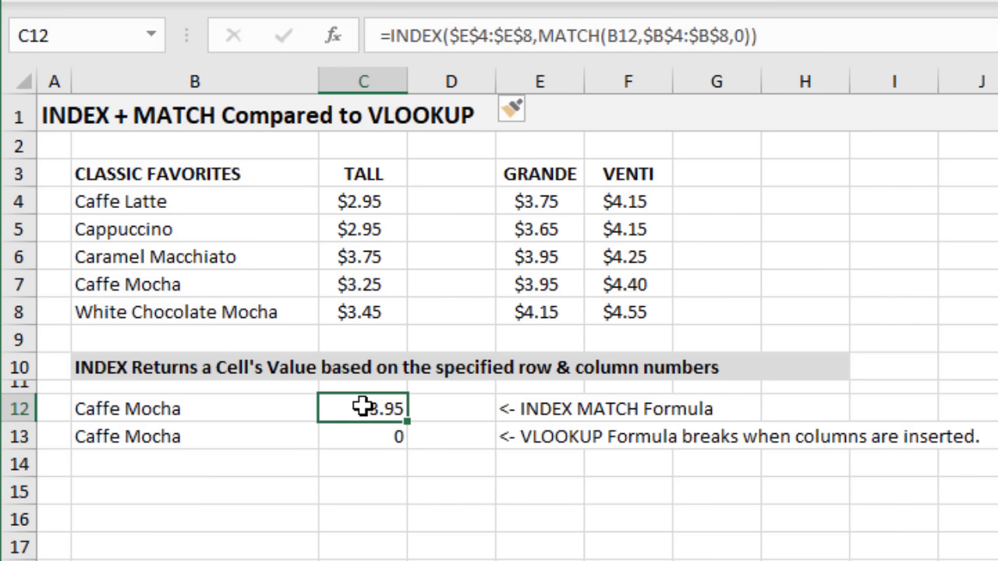
{"action": "double_click", "coordinate": [362, 406]}
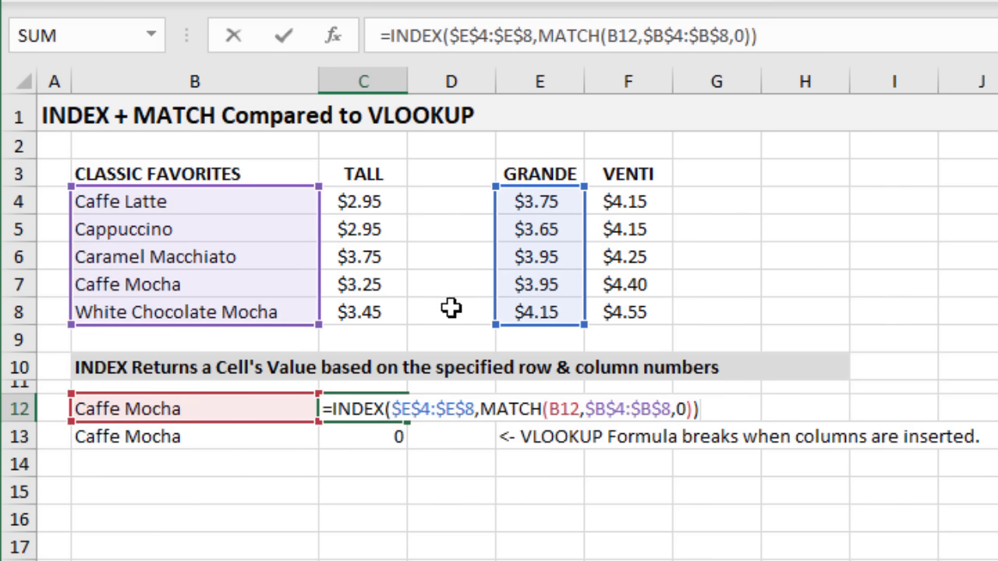
{"action": "key", "text": "Escape"}
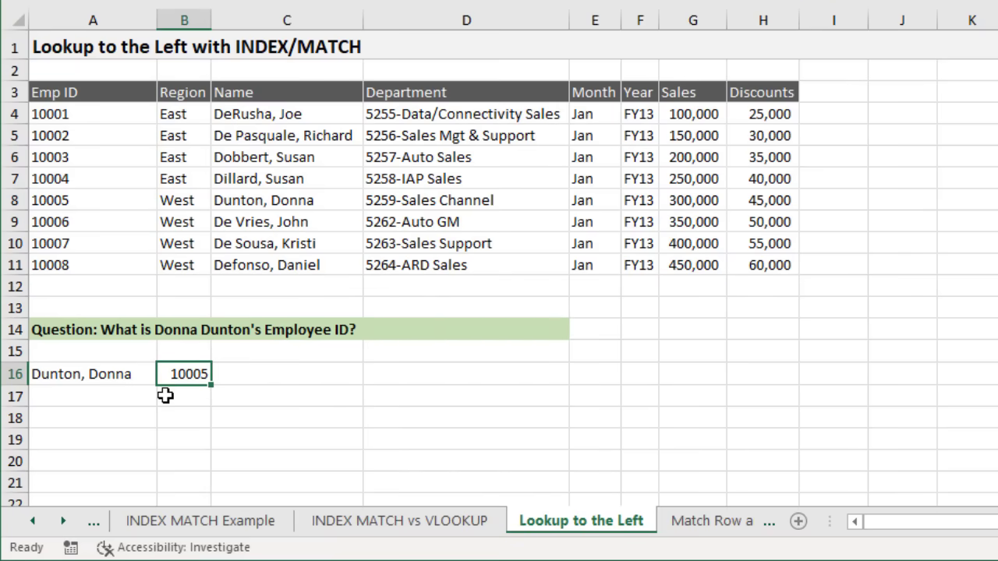
On the Lookup to the Left sheet, examine the MATCH part and the INDEX return range of the employee ID formula in B16
{"action": "double_click", "coordinate": [168, 374]}
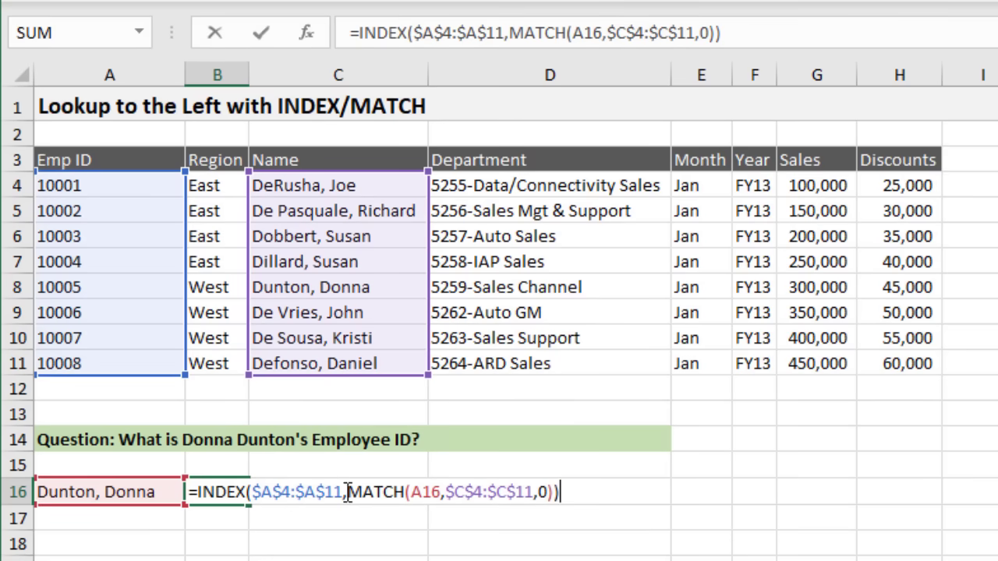
{"action": "left_click_drag", "start_coordinate": [351, 492], "coordinate": [549, 492]}
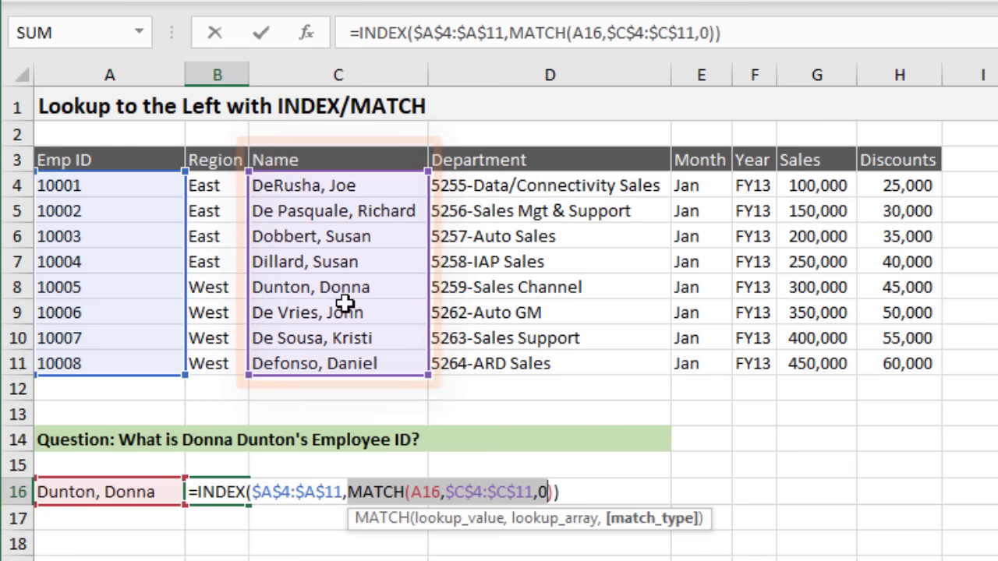
{"action": "left_click", "coordinate": [336, 485]}
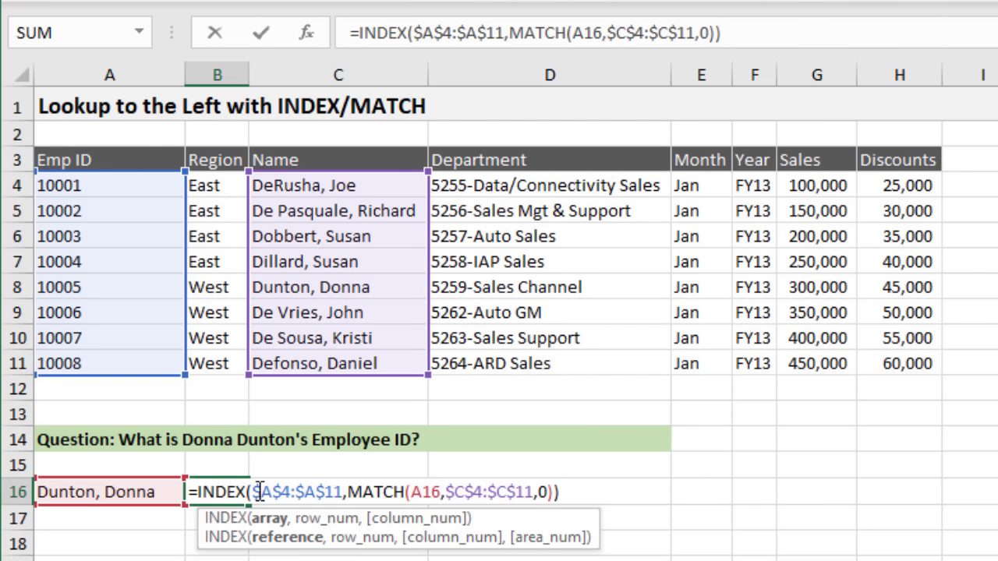
{"action": "left_click_drag", "start_coordinate": [254, 492], "coordinate": [341, 489]}
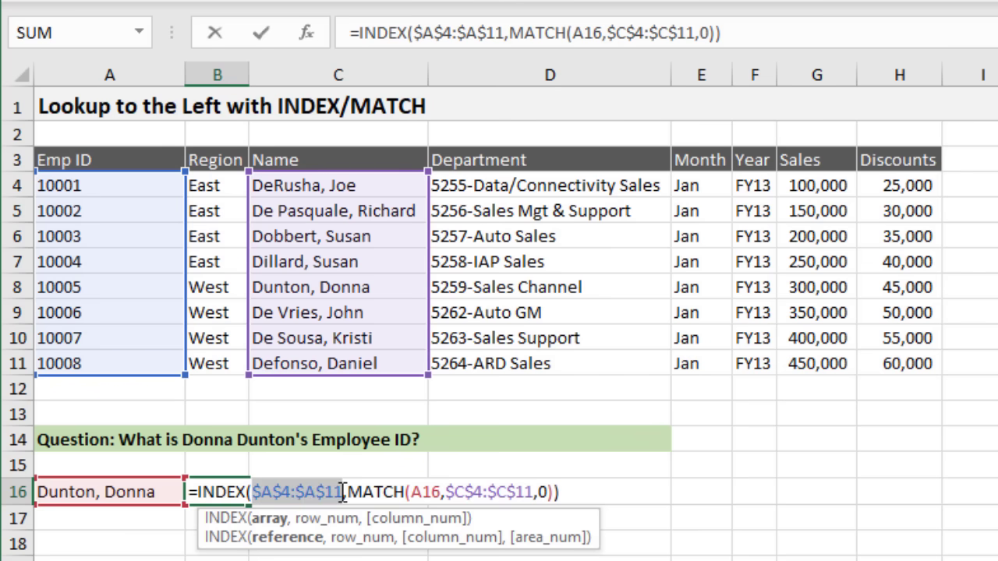
{"action": "left_click", "coordinate": [447, 485]}
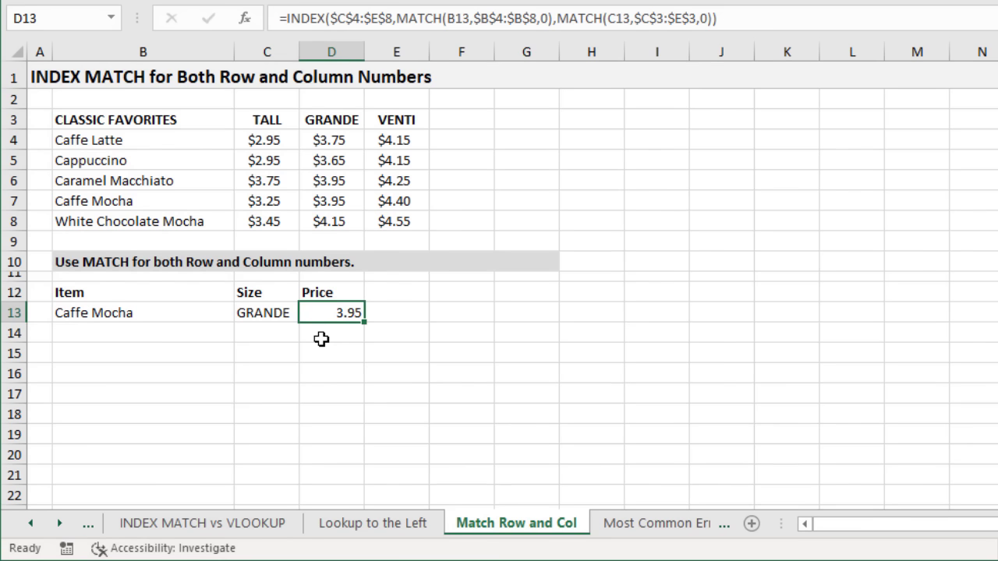
Examine the row MATCH, the column MATCH and the INDEX array in the price formula in D13, leaving it unedited
{"action": "key", "text": "F2"}
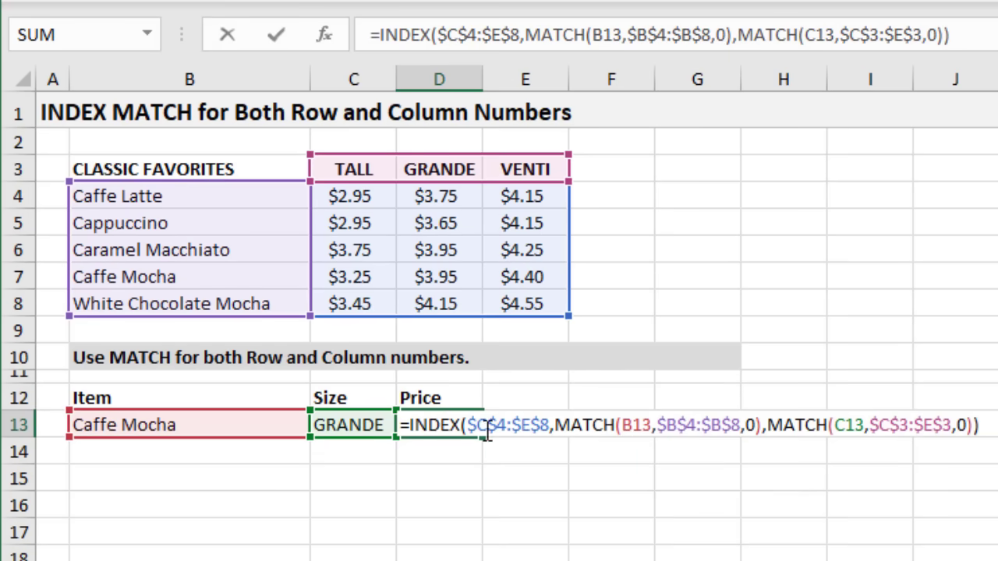
{"action": "left_click", "coordinate": [557, 425]}
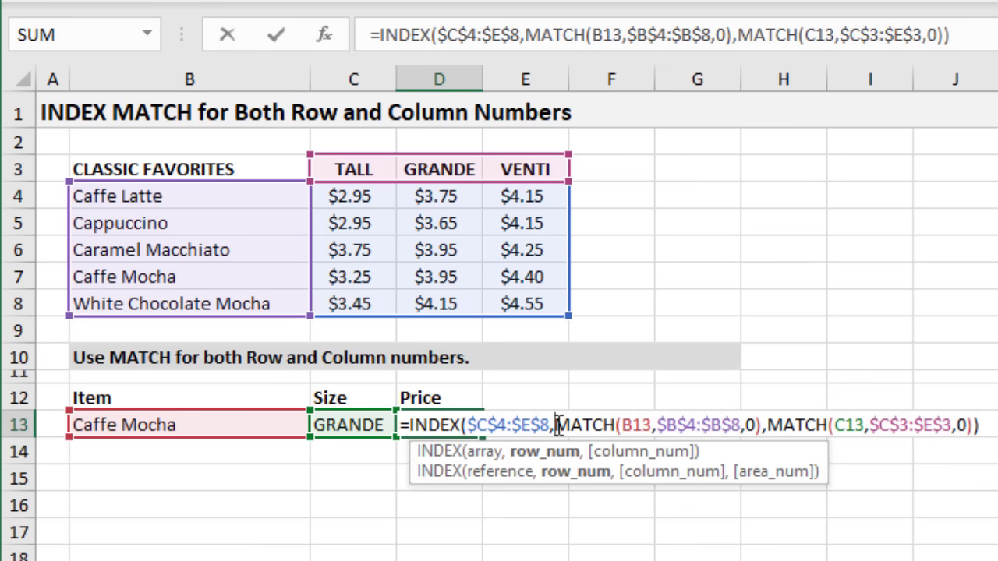
{"action": "left_click", "coordinate": [556, 463]}
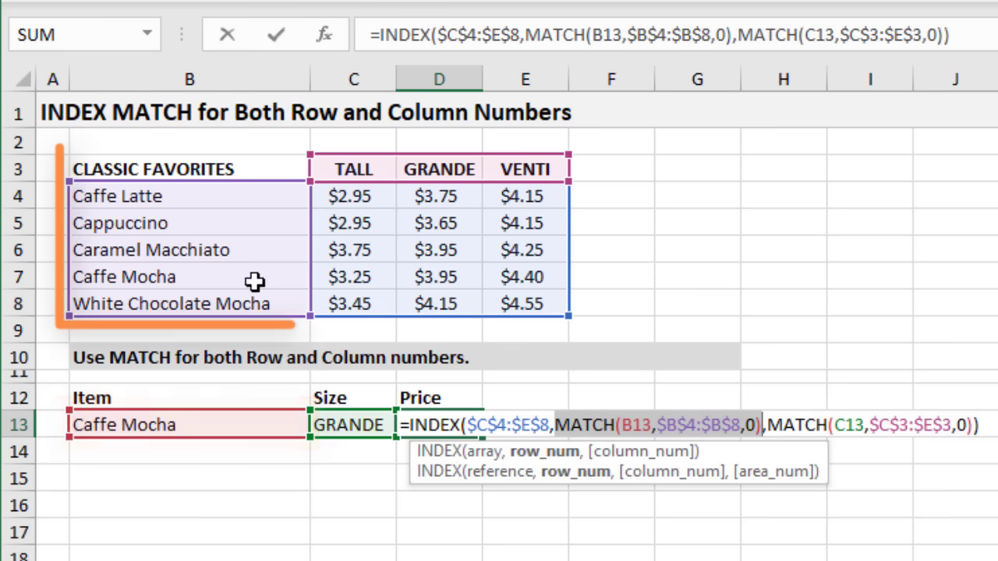
{"action": "left_click", "coordinate": [774, 425]}
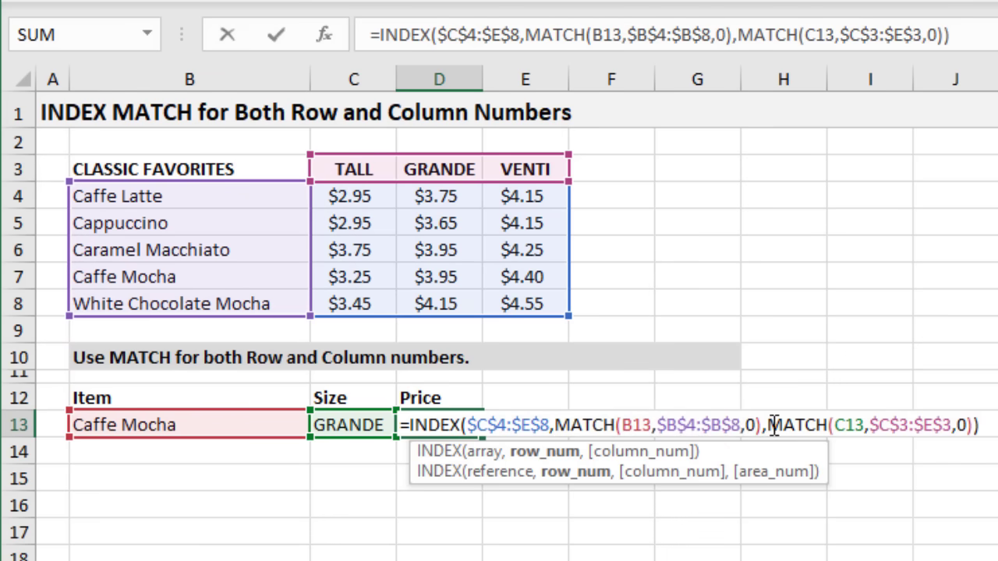
{"action": "left_click", "coordinate": [662, 454]}
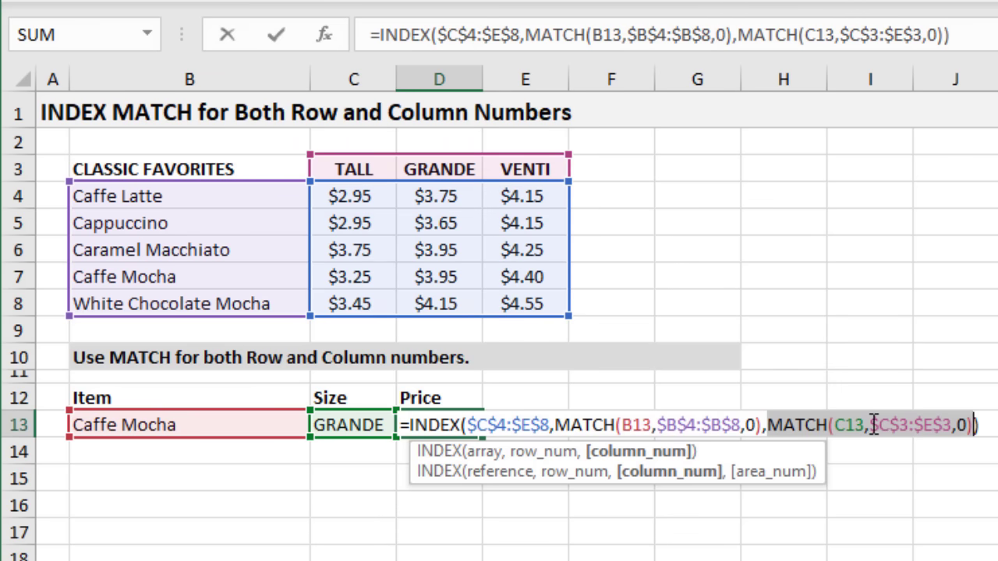
{"action": "left_click", "coordinate": [521, 424]}
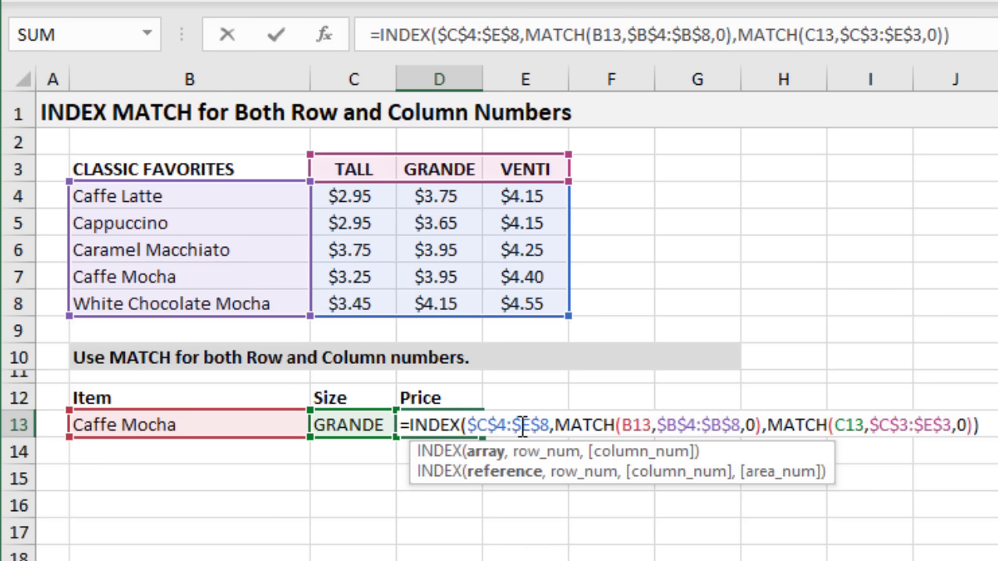
{"action": "key", "text": "Return"}
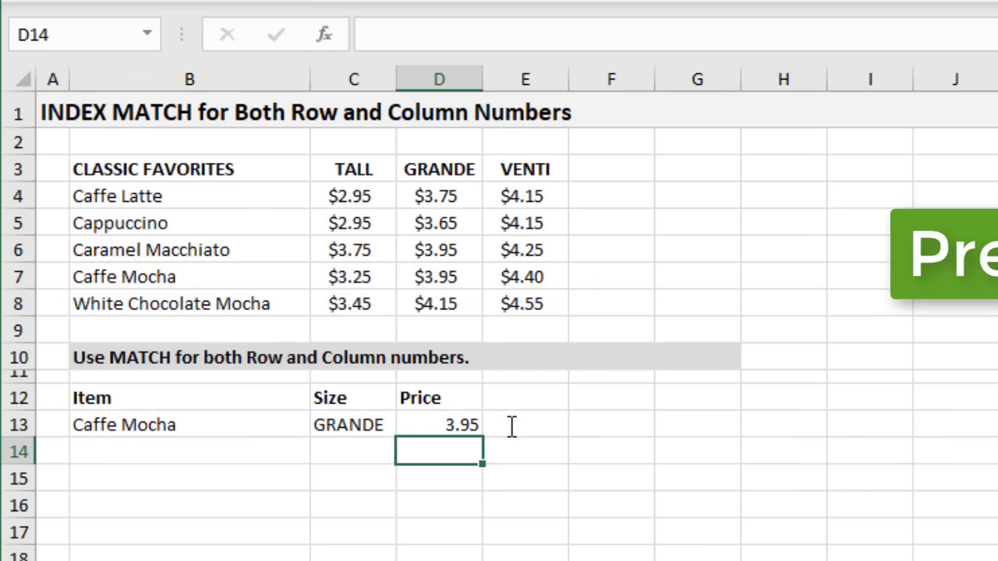
Choose Cappuccino as the item and VENTI as the size, and check the resulting price in D13
{"action": "left_click", "coordinate": [428, 424]}
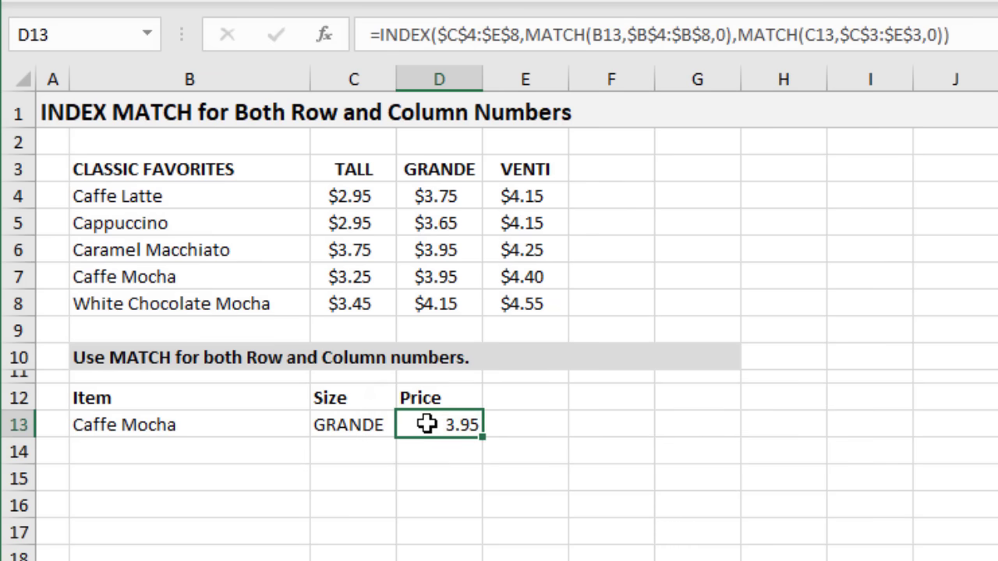
{"action": "left_click", "coordinate": [266, 425]}
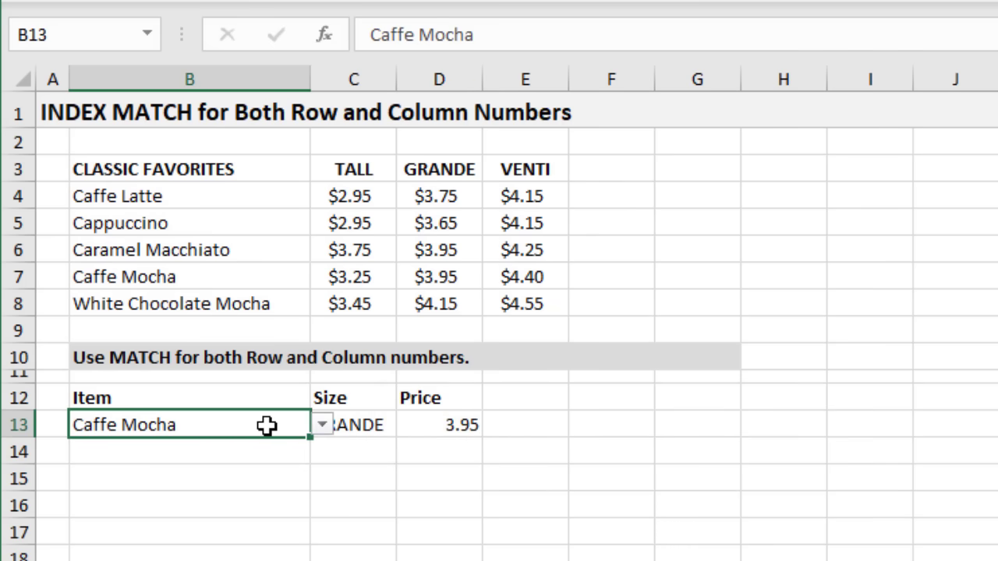
{"action": "left_click", "coordinate": [322, 426]}
{"action": "left_click", "coordinate": [186, 466]}
{"action": "left_click", "coordinate": [355, 425]}
{"action": "left_click", "coordinate": [408, 425]}
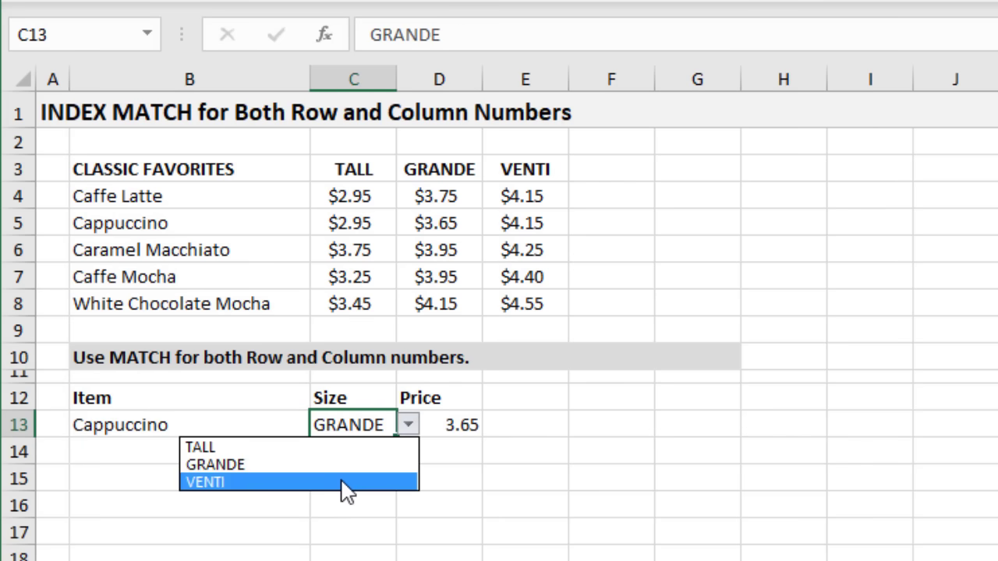
{"action": "left_click", "coordinate": [346, 484]}
{"action": "left_click", "coordinate": [433, 423]}
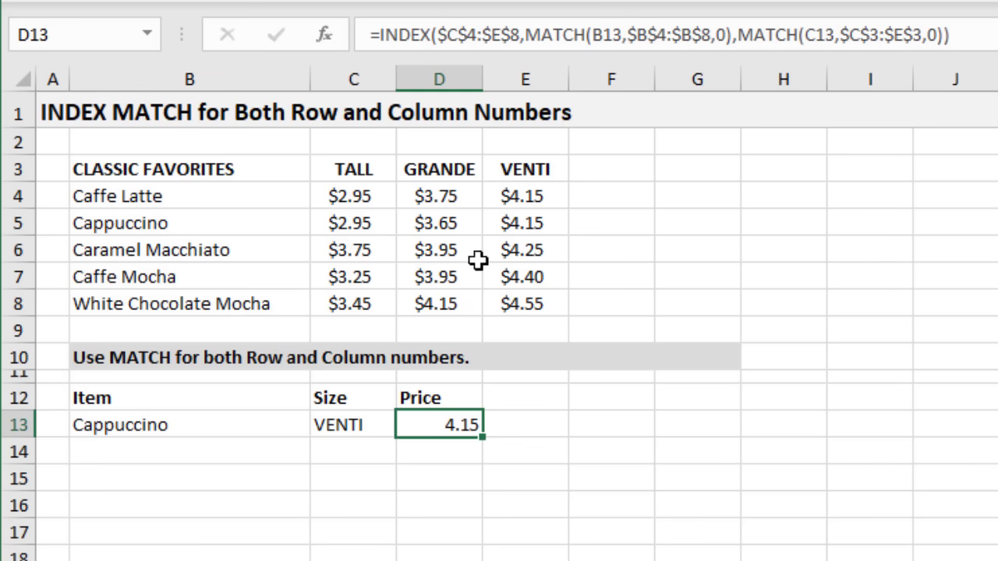
Insert a blank column between the GRANDE and VENTI price columns
{"action": "left_click", "coordinate": [512, 78]}
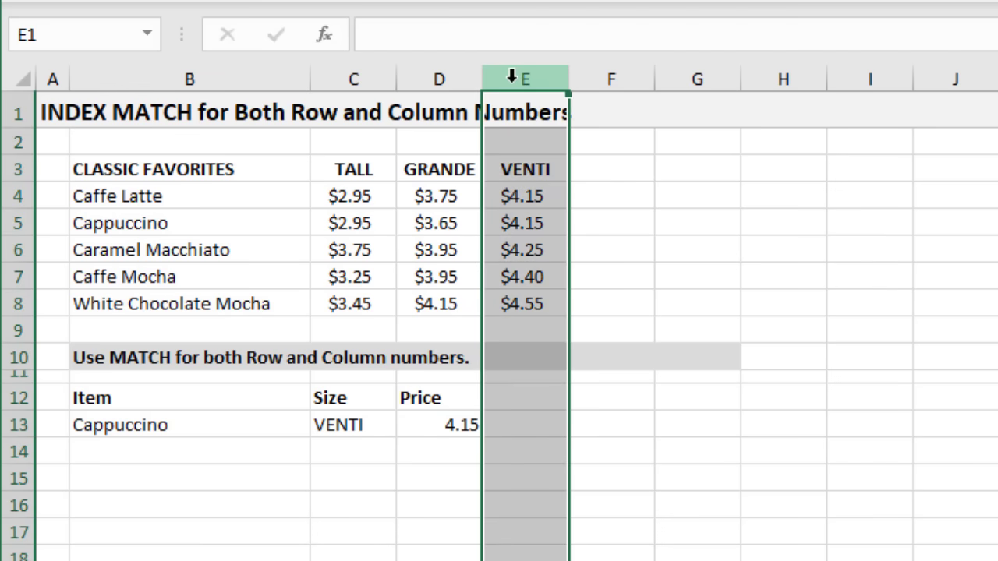
{"action": "key", "text": "ctrl+plus"}
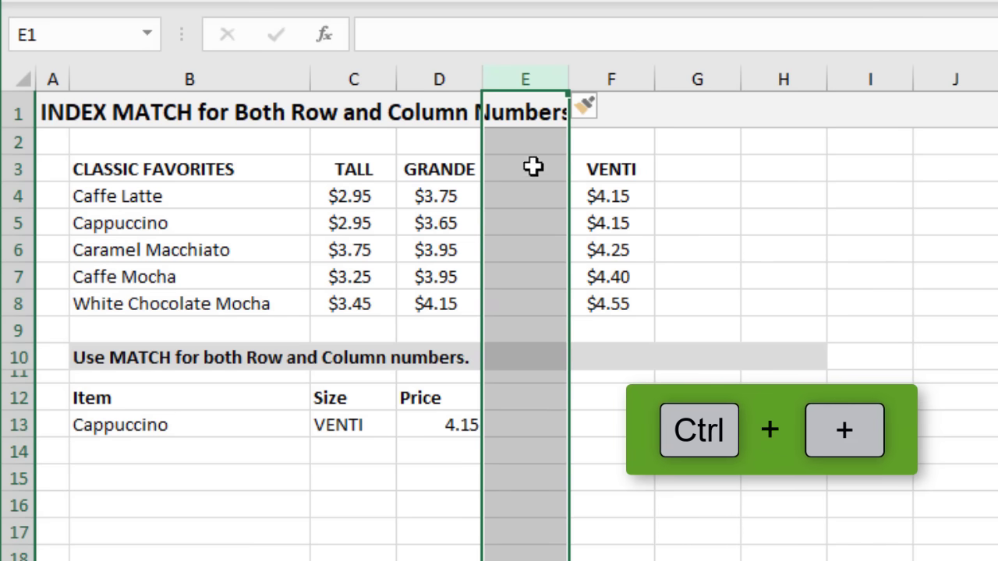
{"action": "left_click", "coordinate": [520, 167]}
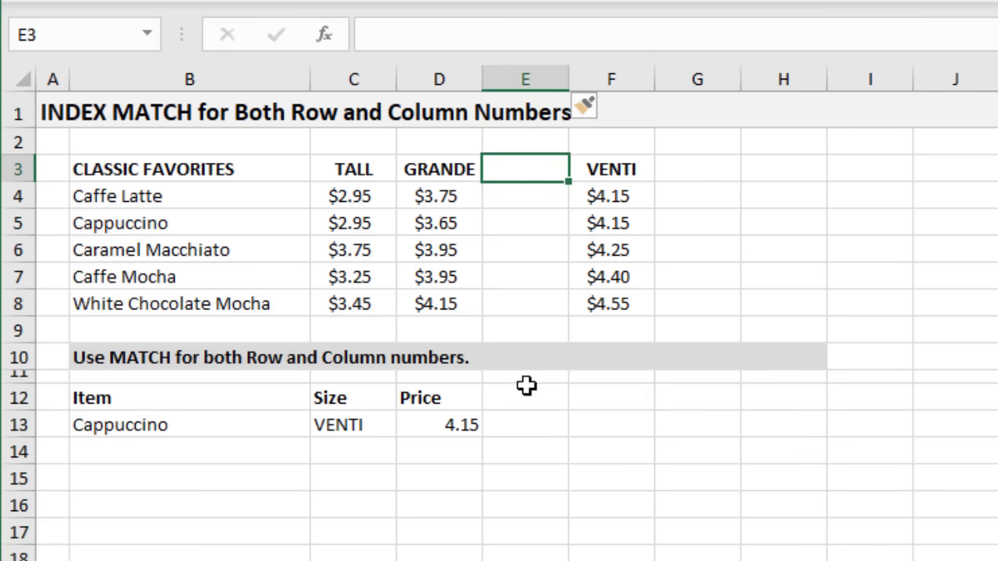
Examine the ranges referenced by the price formula in D13 following the column insertion, leaving the formula unedited
{"action": "left_click", "coordinate": [455, 424]}
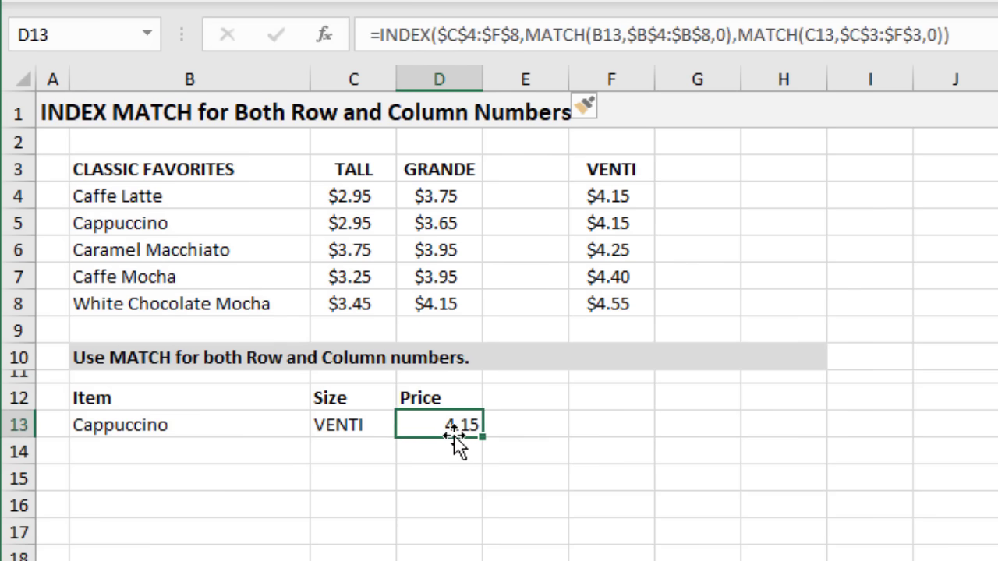
{"action": "double_click", "coordinate": [455, 429]}
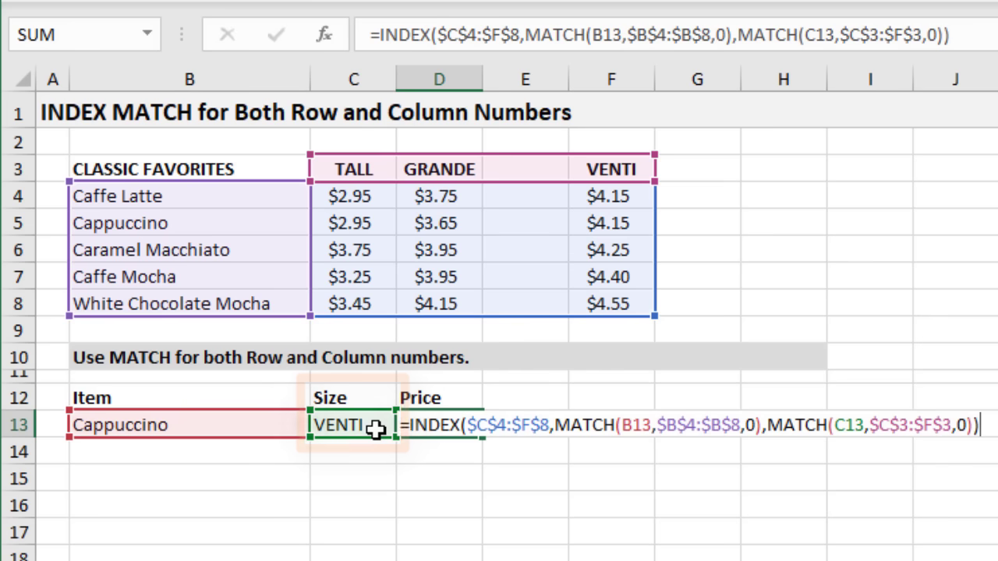
{"action": "key", "text": "ctrl+Return"}
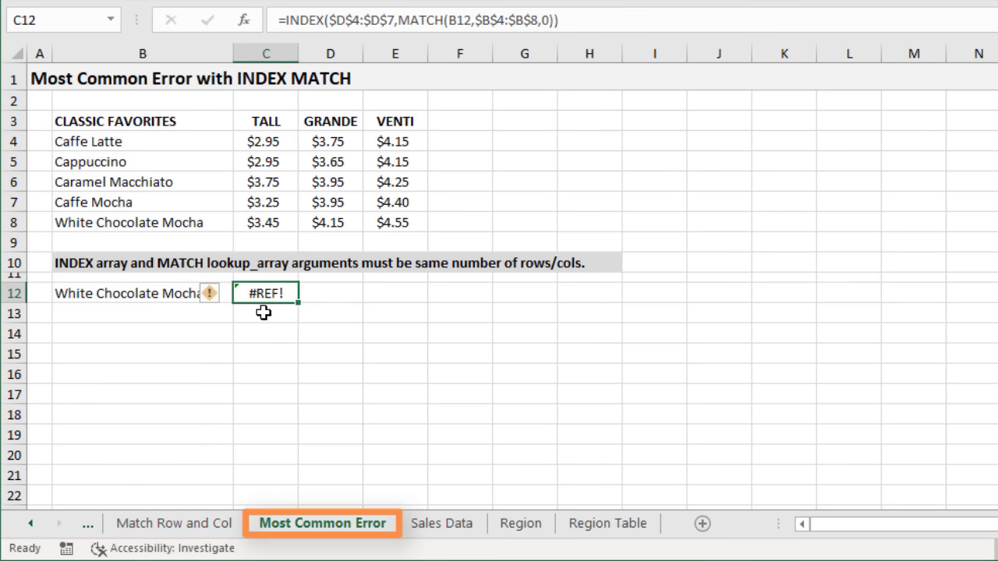
On the Most Common Error sheet, compare the INDEX array with the MATCH lookup range in C12's formula without editing it
{"action": "double_click", "coordinate": [248, 306]}
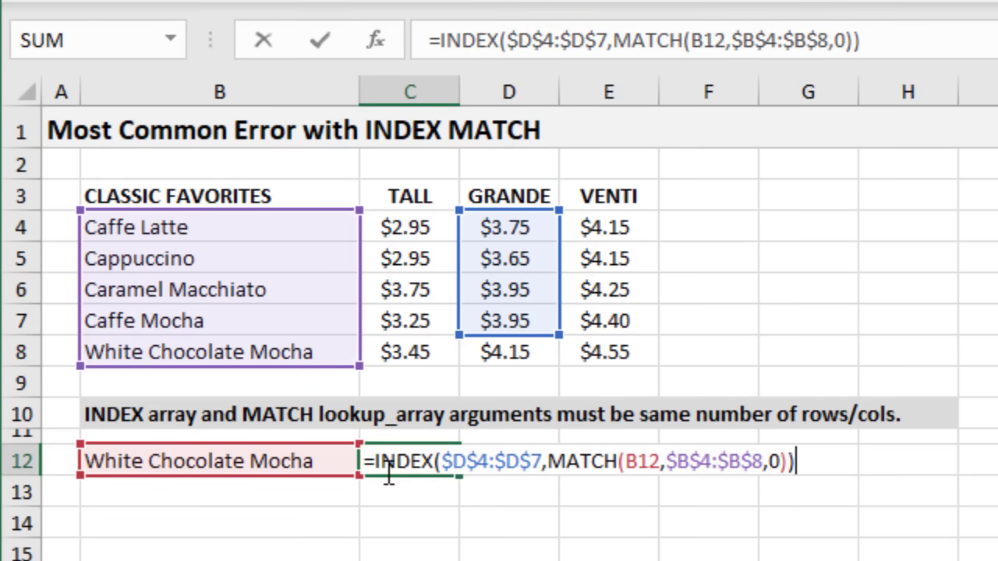
{"action": "left_click", "coordinate": [481, 467]}
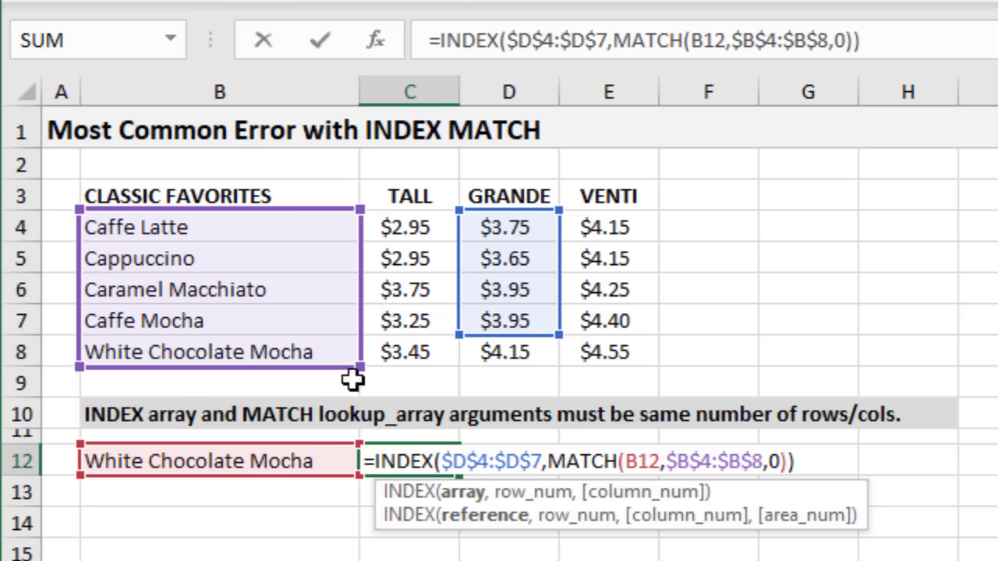
{"action": "left_click", "coordinate": [527, 493]}
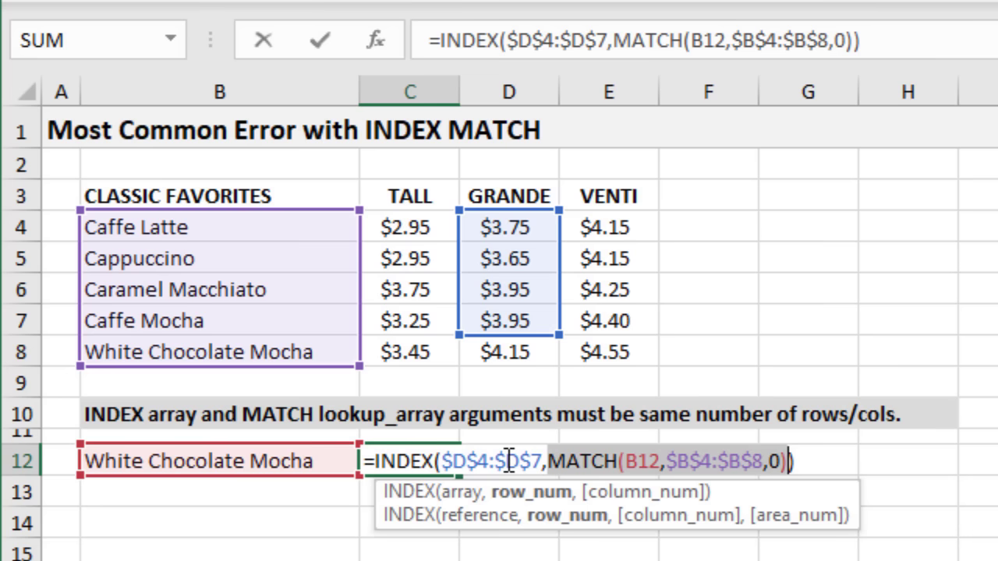
{"action": "key", "text": "Escape"}
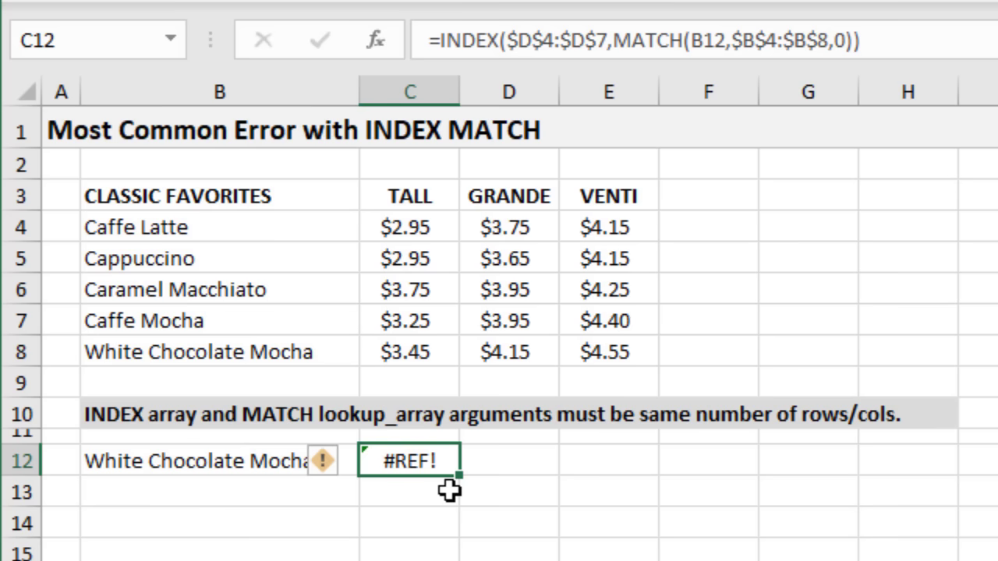
{"action": "key", "text": "F2"}
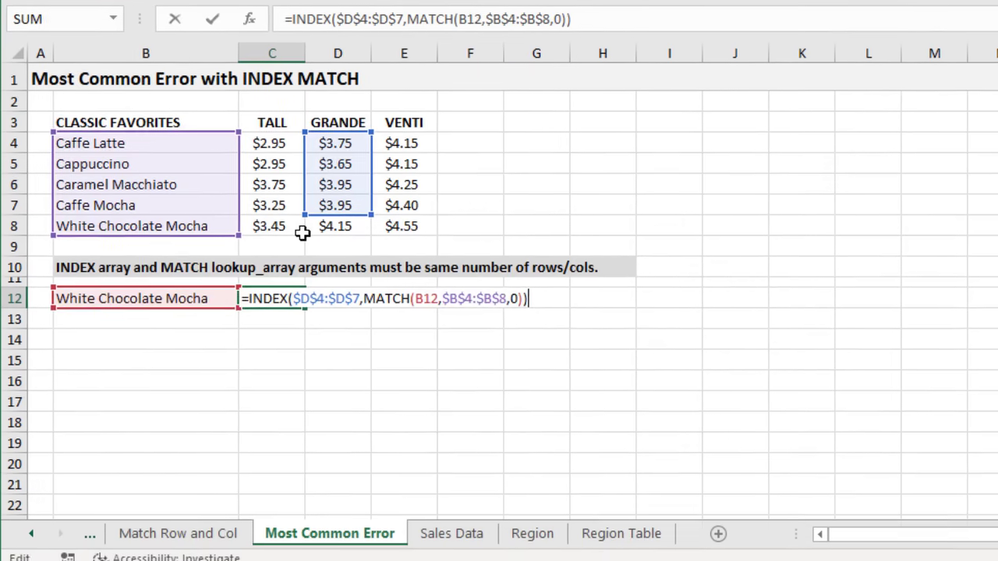
{"action": "key", "text": "Escape"}
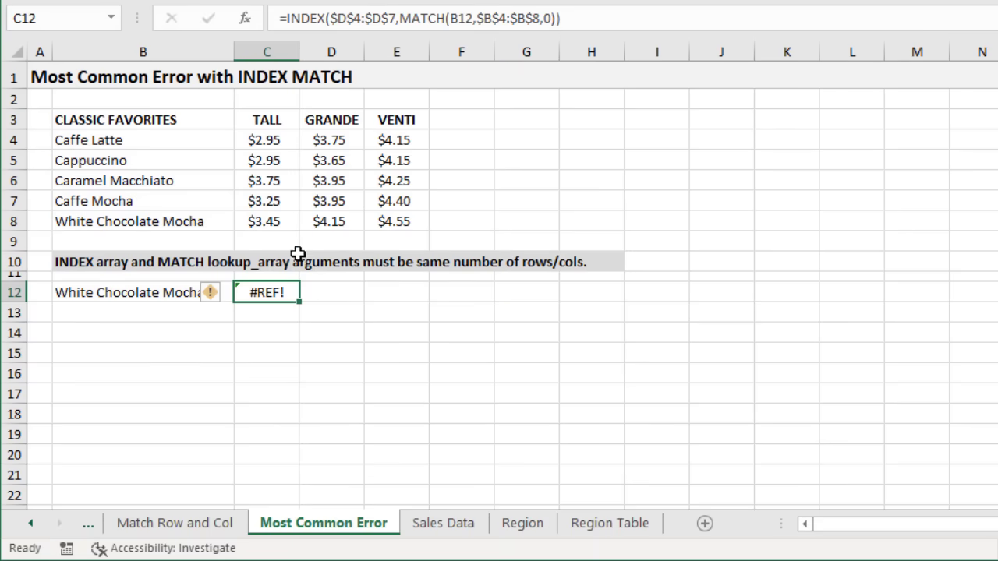
On the Sales Data sheet, examine the Region lookup formula in Y4 and leave it unedited
{"action": "left_click", "coordinate": [441, 523]}
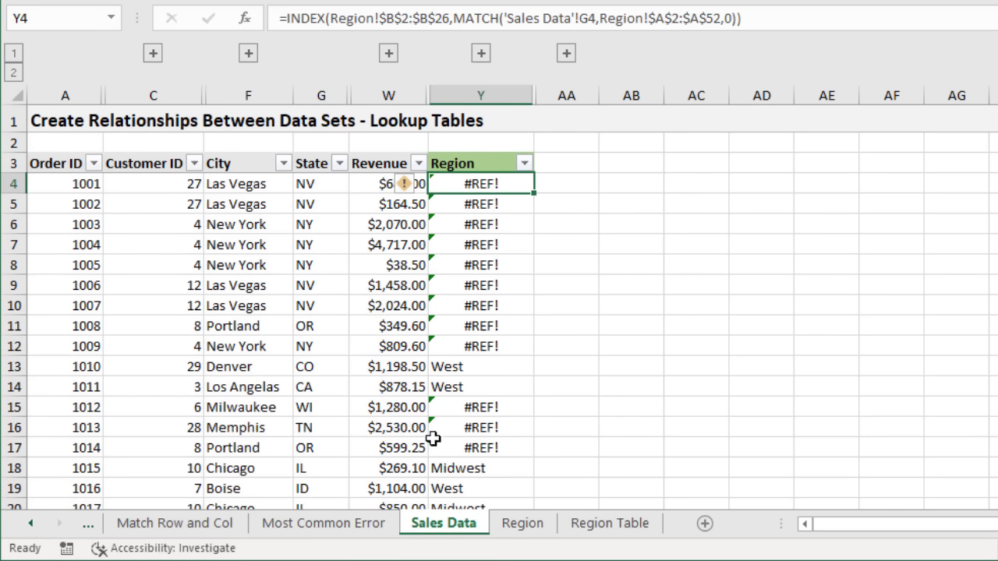
{"action": "double_click", "coordinate": [450, 182]}
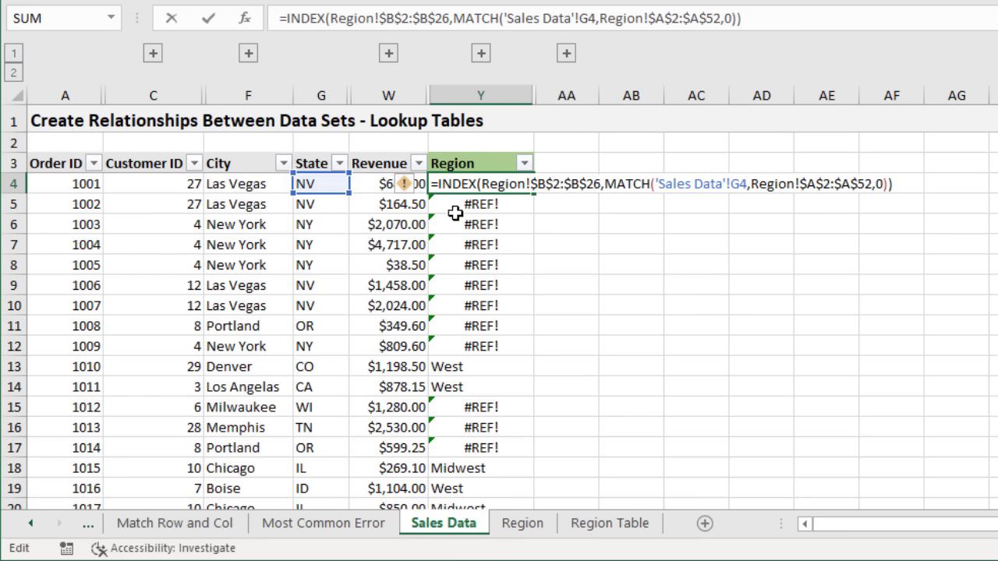
{"action": "key", "text": "Escape"}
On the Region sheet, select the Region column from B2 down to its first gap and inspect the rows around it
{"action": "left_click", "coordinate": [533, 523]}
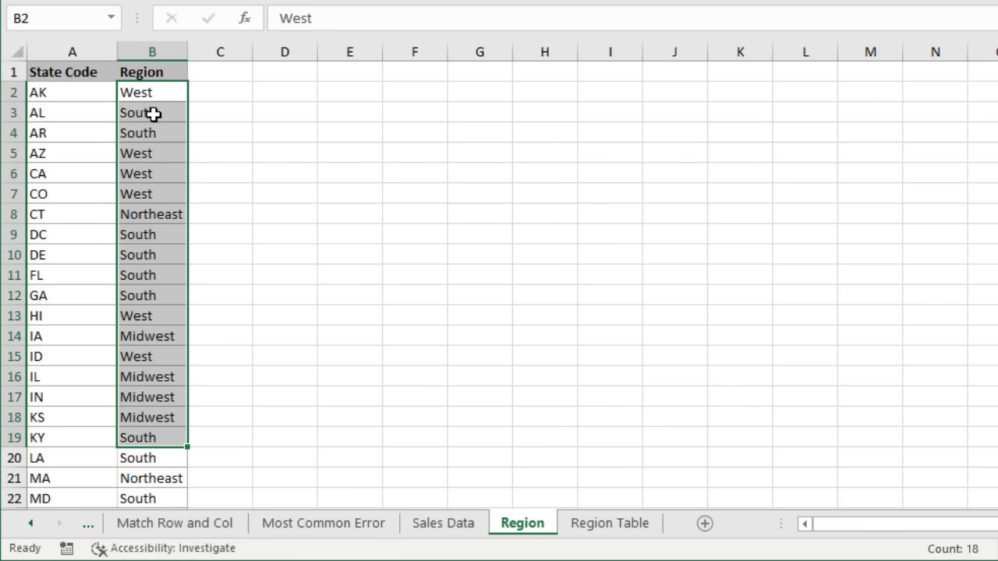
{"action": "left_click", "coordinate": [165, 92]}
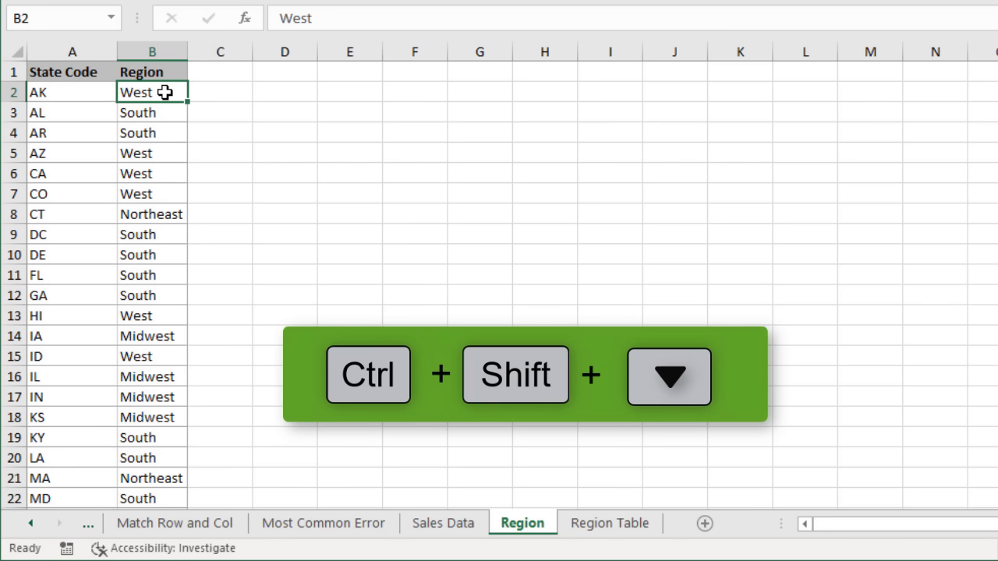
{"action": "key", "text": "ctrl+shift+Down"}
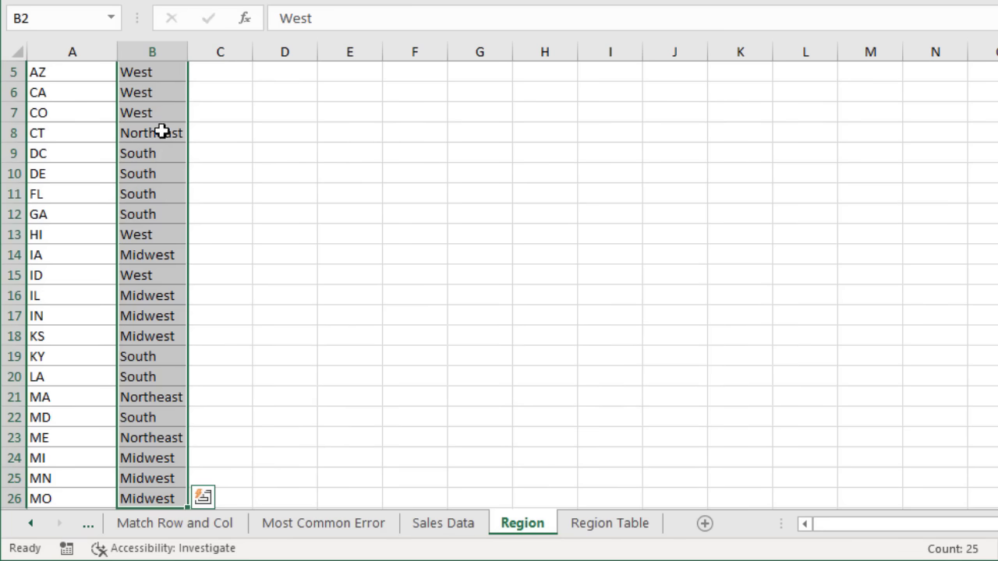
{"action": "scroll", "coordinate": [160, 134], "scroll_direction": "down", "scroll_amount": 2}
{"action": "scroll", "coordinate": [160, 134], "scroll_direction": "down", "scroll_amount": 2}
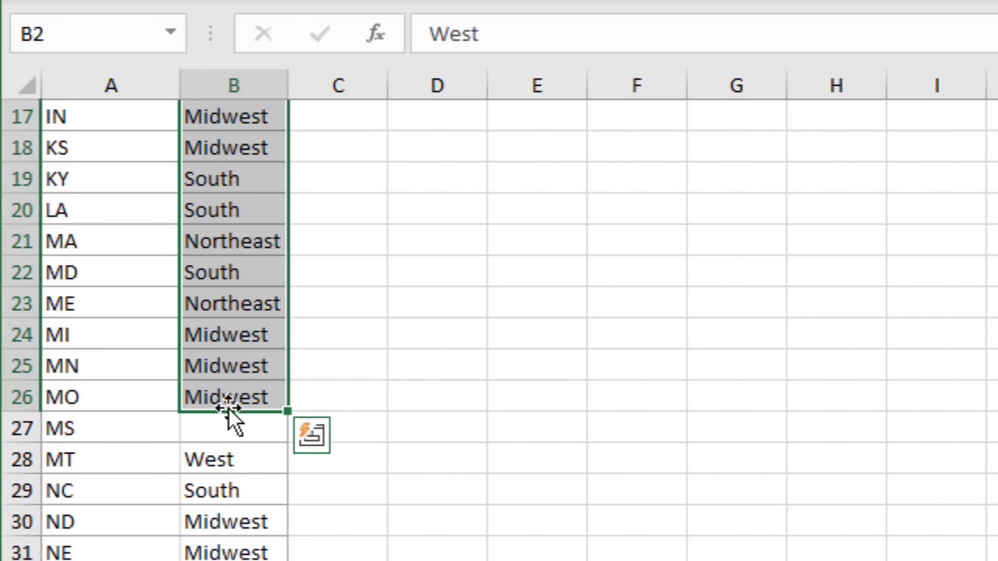
{"action": "scroll", "coordinate": [216, 437], "scroll_direction": "down", "scroll_amount": 2}
{"action": "scroll", "coordinate": [216, 437], "scroll_direction": "up", "scroll_amount": 2}
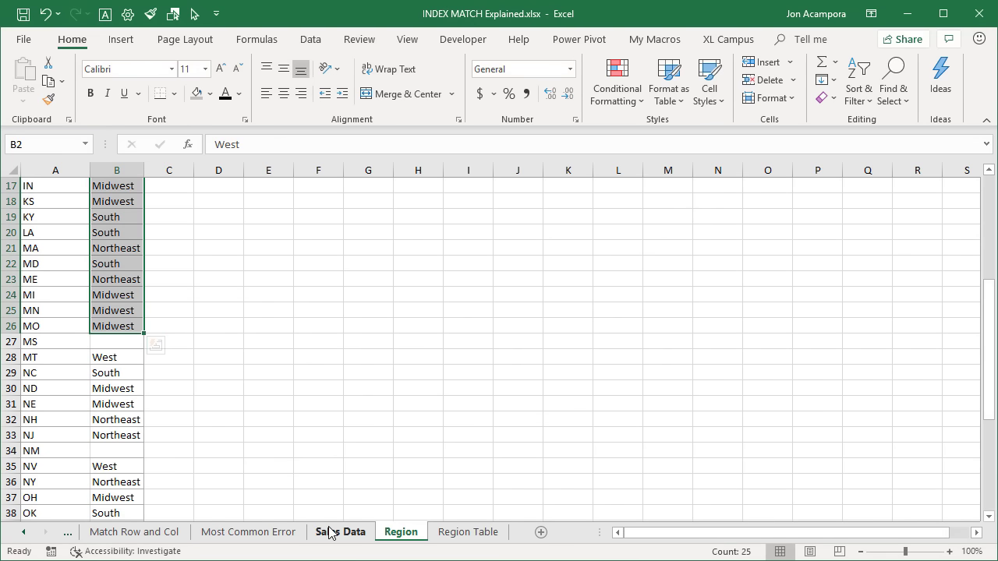
On the Sales Data sheet, compare the INDEX array with the MATCH lookup array in Y4's formula, leaving it unedited
{"action": "left_click", "coordinate": [328, 532]}
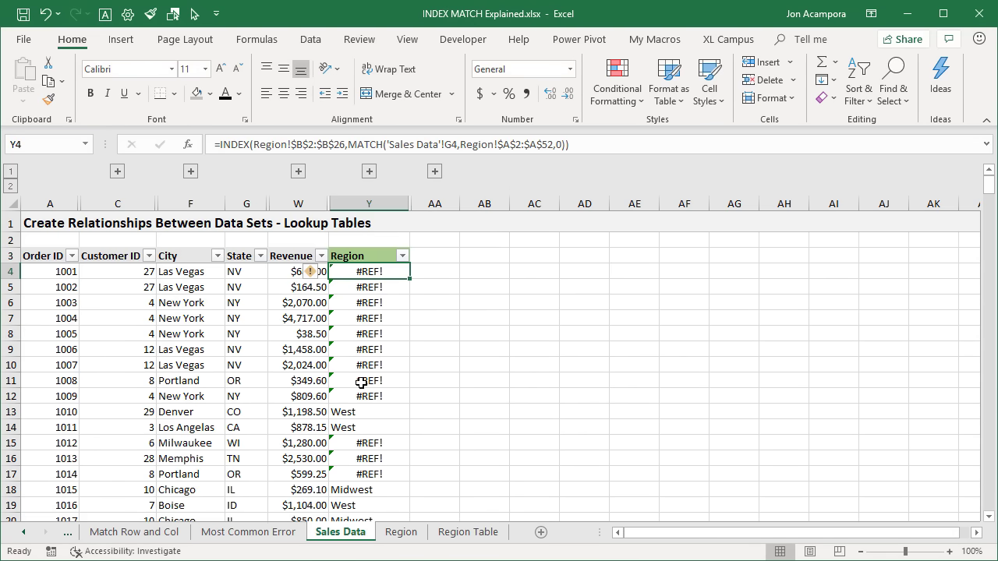
{"action": "key", "text": "F2"}
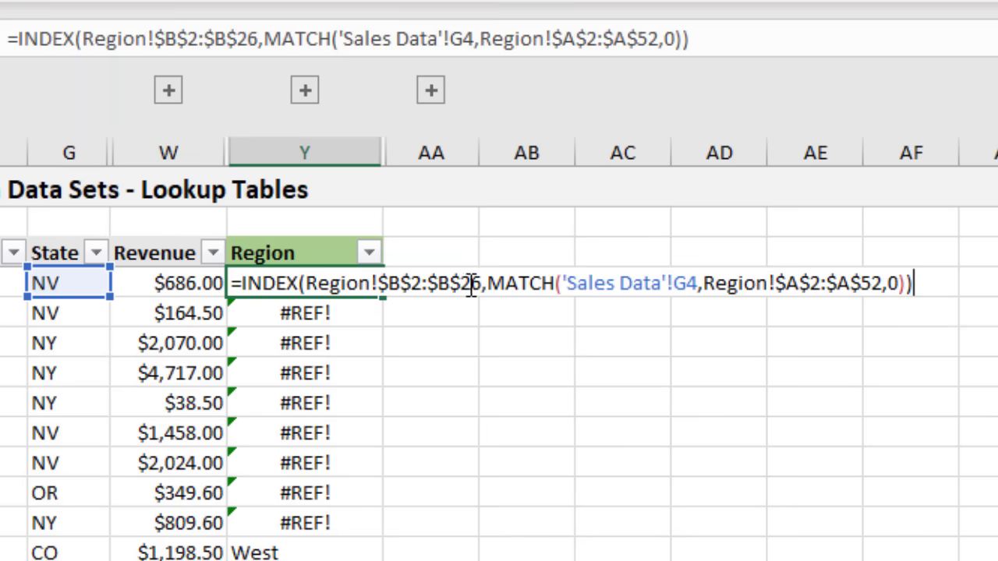
{"action": "left_click", "coordinate": [472, 274]}
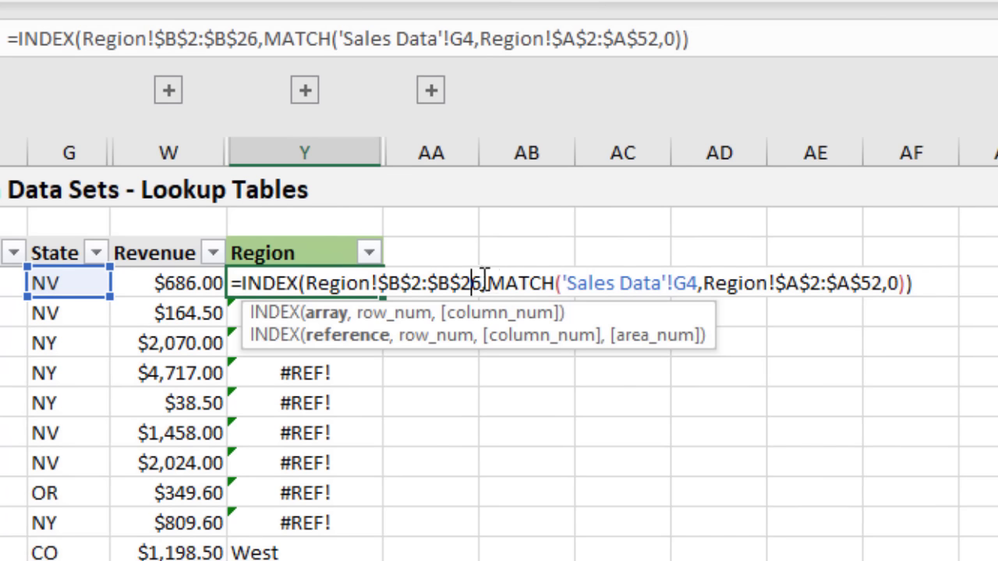
{"action": "left_click", "coordinate": [792, 279]}
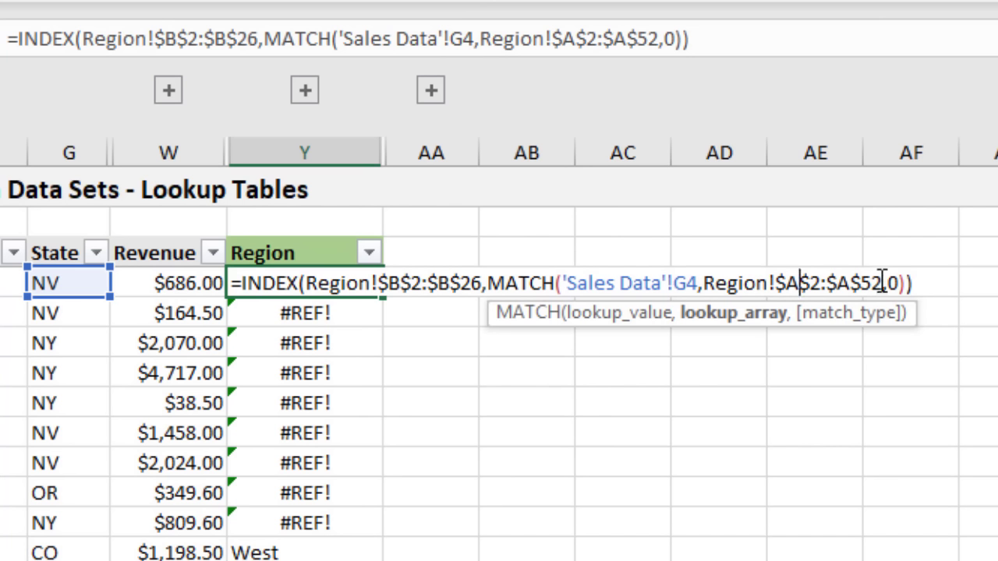
{"action": "left_click", "coordinate": [481, 282]}
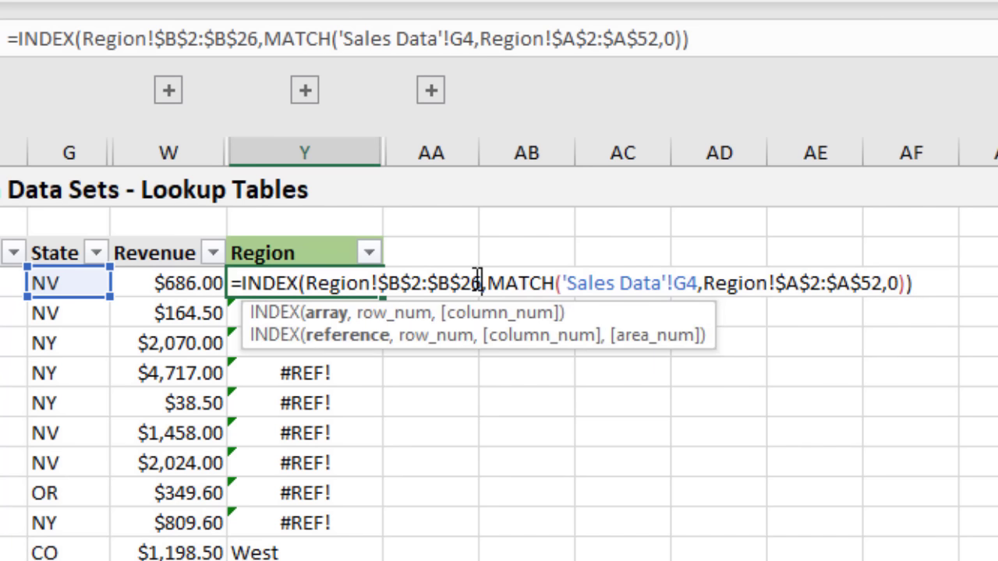
{"action": "key", "text": "Escape"}
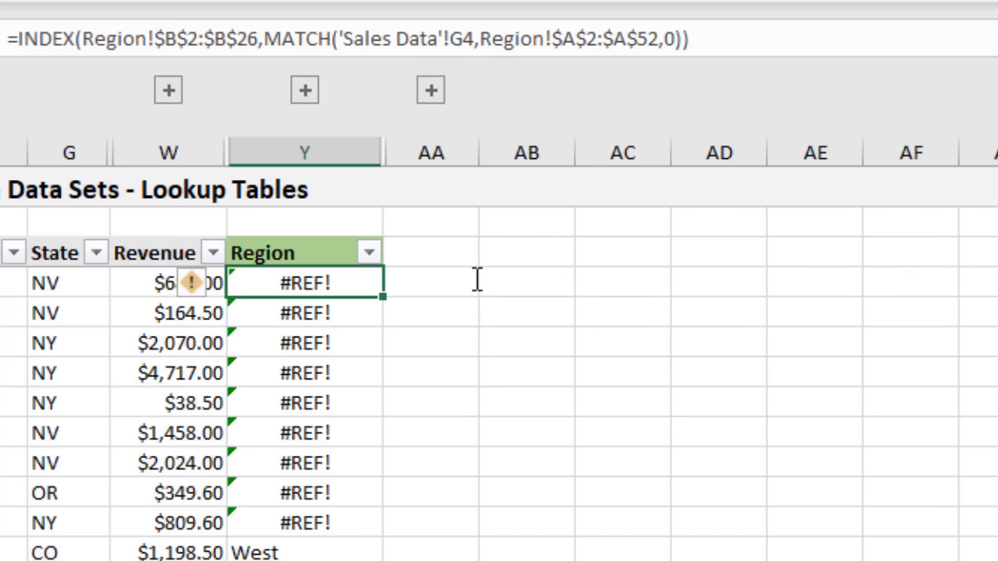
Expand the collapsed Region Table column and examine the Table2 references in Z4's INDEX MATCH formula without editing it
{"action": "left_click", "coordinate": [429, 91]}
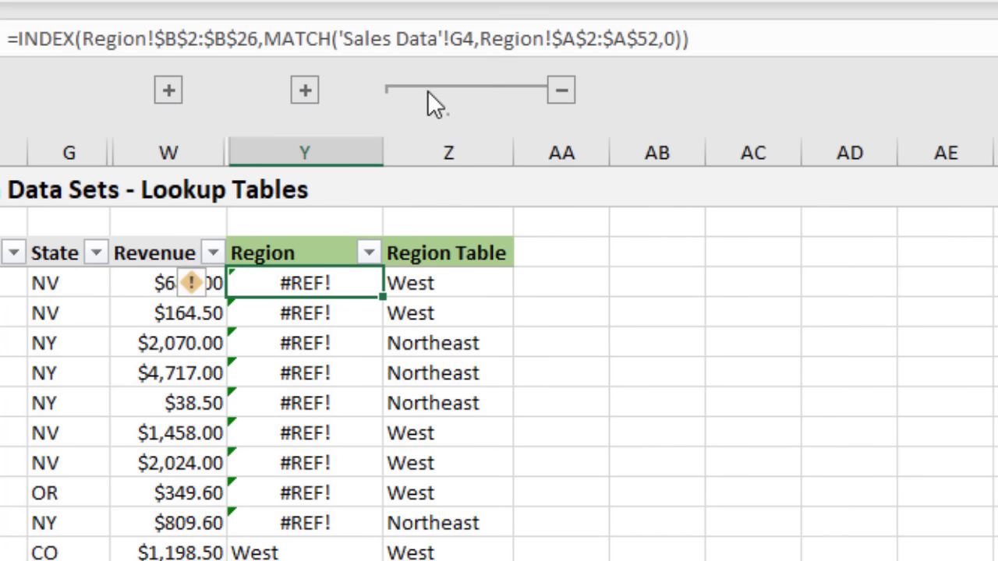
{"action": "left_click", "coordinate": [455, 276]}
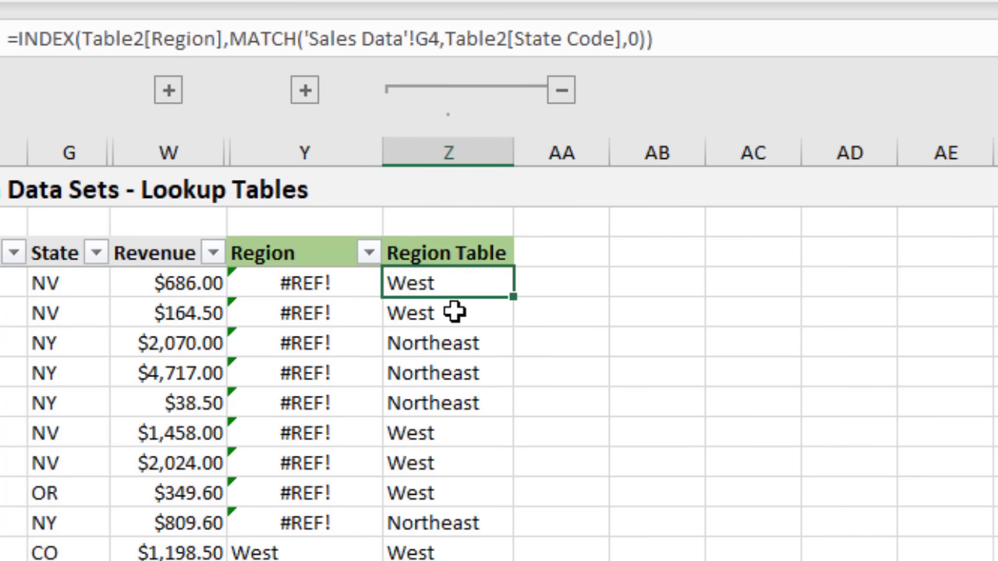
{"action": "key", "text": "F2"}
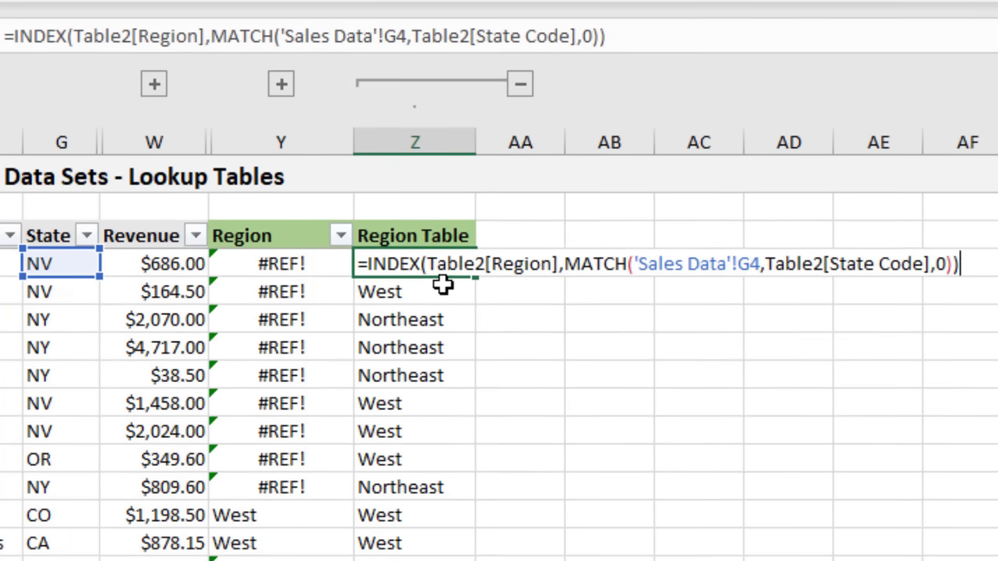
{"action": "left_click", "coordinate": [428, 263]}
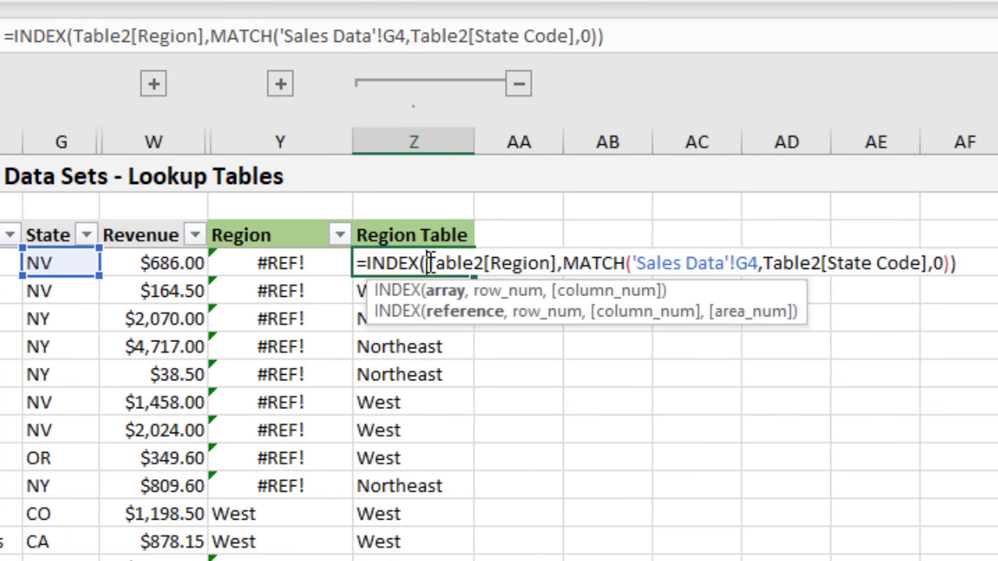
{"action": "left_click_drag", "start_coordinate": [428, 263], "coordinate": [550, 262]}
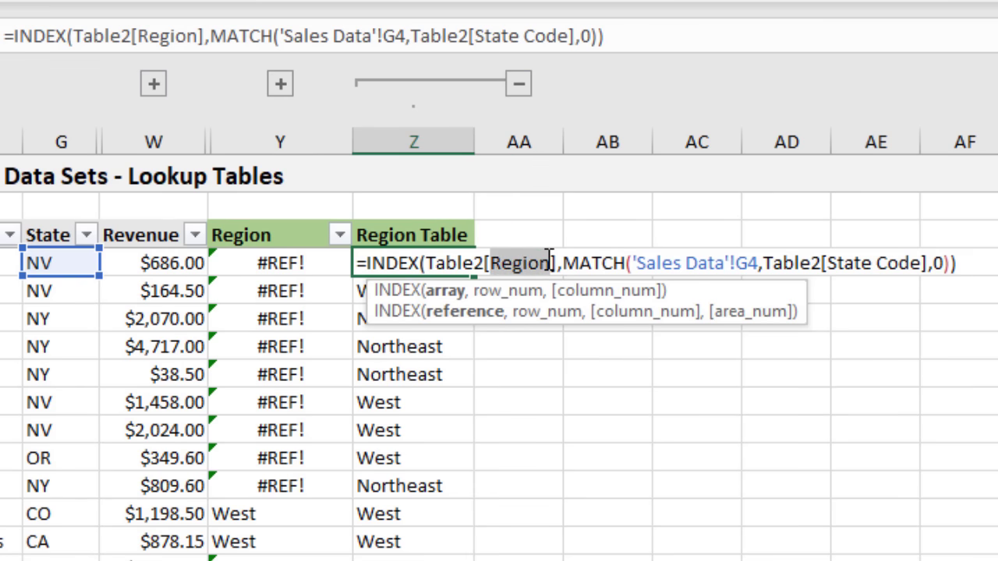
{"action": "left_click", "coordinate": [770, 259]}
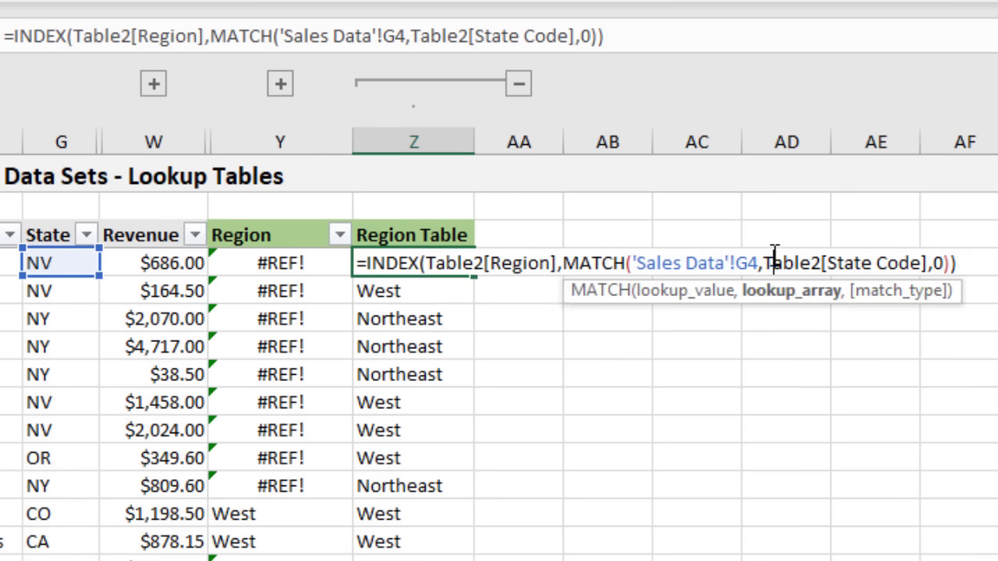
{"action": "left_click_drag", "start_coordinate": [828, 262], "coordinate": [923, 262]}
{"action": "key", "text": "Escape"}
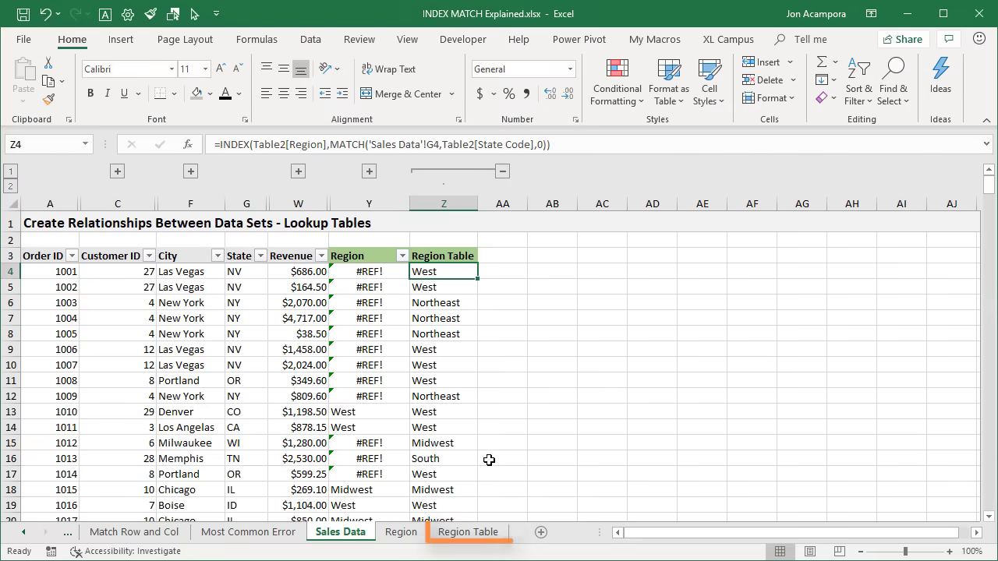
On the Region Table sheet, inspect the State Code and Region table, selecting its first Region entry in B2
{"action": "left_click", "coordinate": [470, 532]}
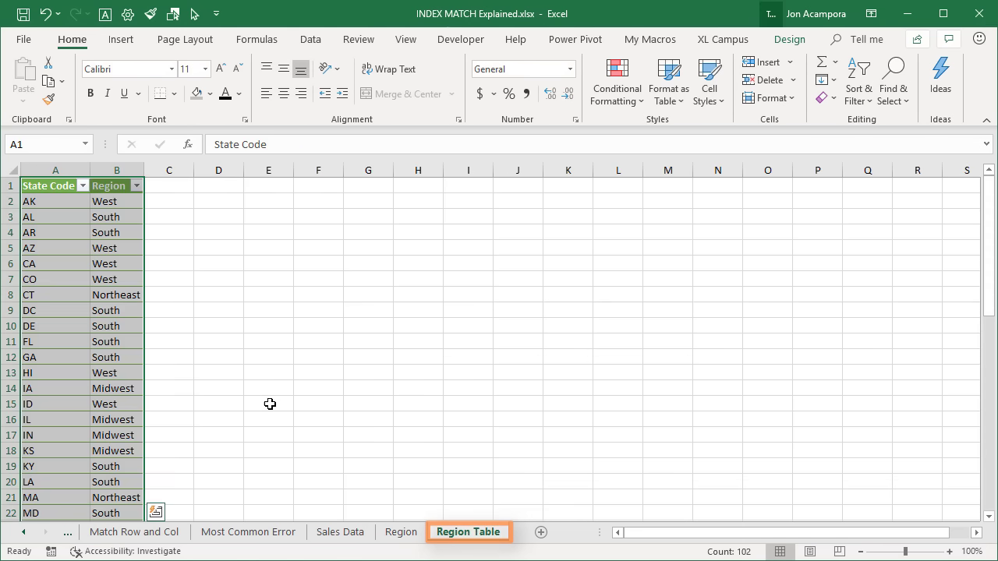
{"action": "left_click", "coordinate": [110, 203]}
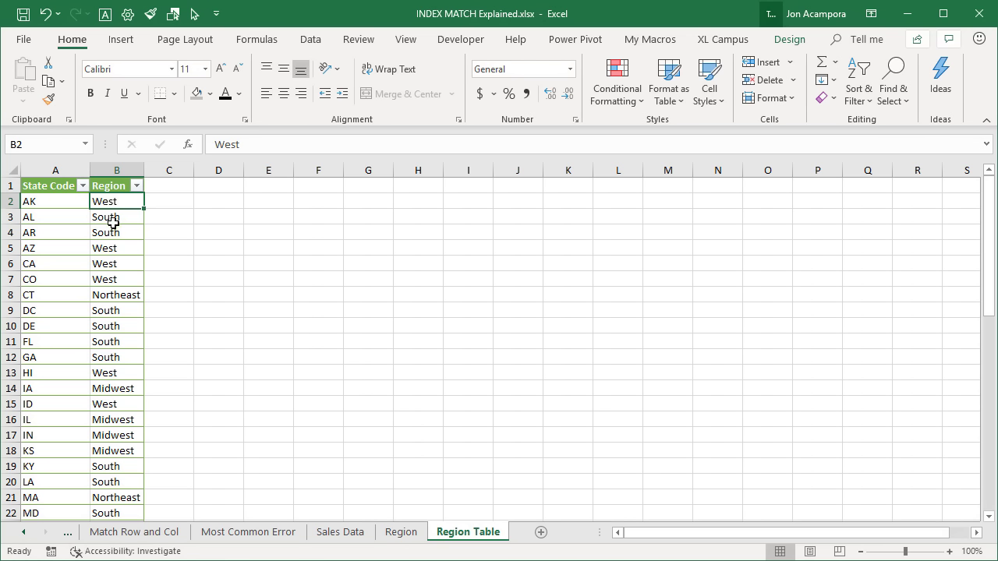
On the Sales Data sheet, wrap Y4's Region lookup formula in IFERROR with an empty string ("") as the error value
{"action": "left_click", "coordinate": [340, 531]}
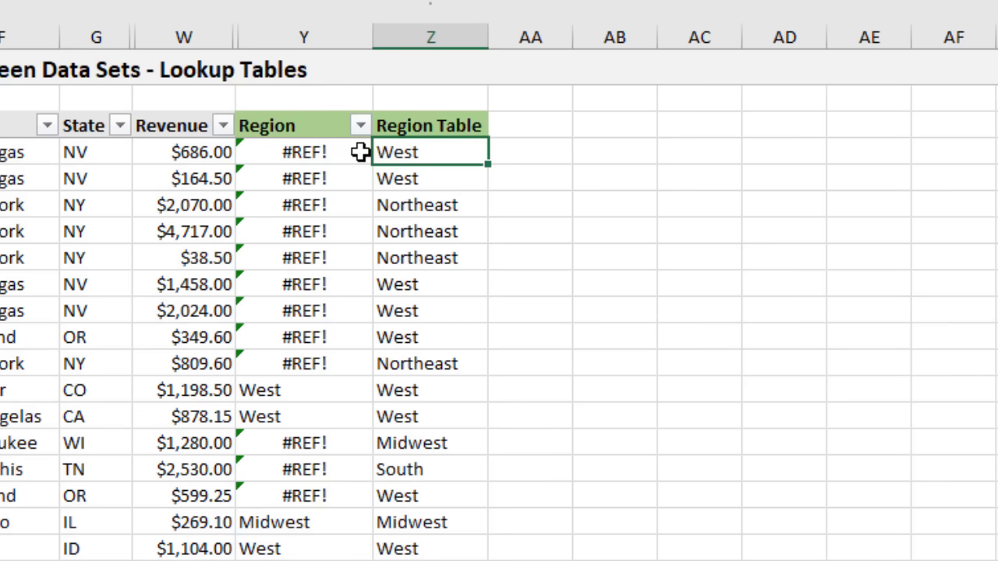
{"action": "left_click", "coordinate": [360, 152]}
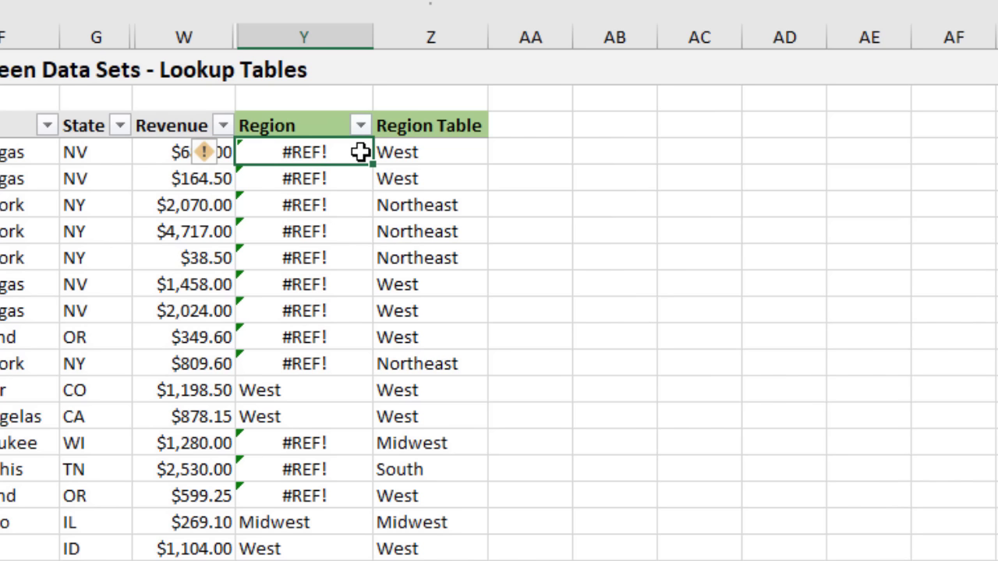
{"action": "key", "text": "F2"}
{"action": "left_click", "coordinate": [304, 152]}
{"action": "key", "text": "Left"}
{"action": "key", "text": "Left"}
{"action": "key", "text": "Left"}
{"action": "key", "text": "Left"}
{"action": "key", "text": "Left"}
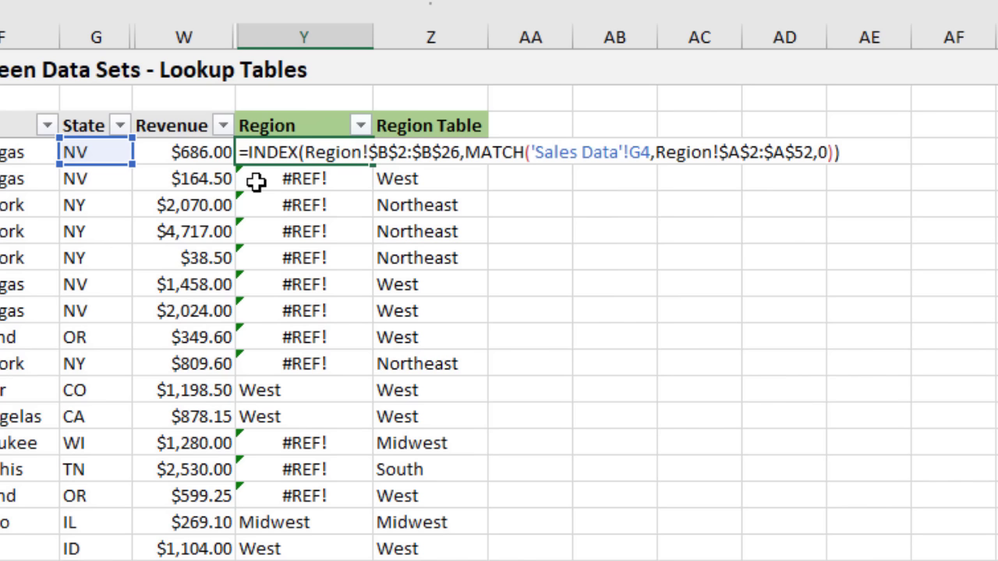
{"action": "type", "text": "if"}
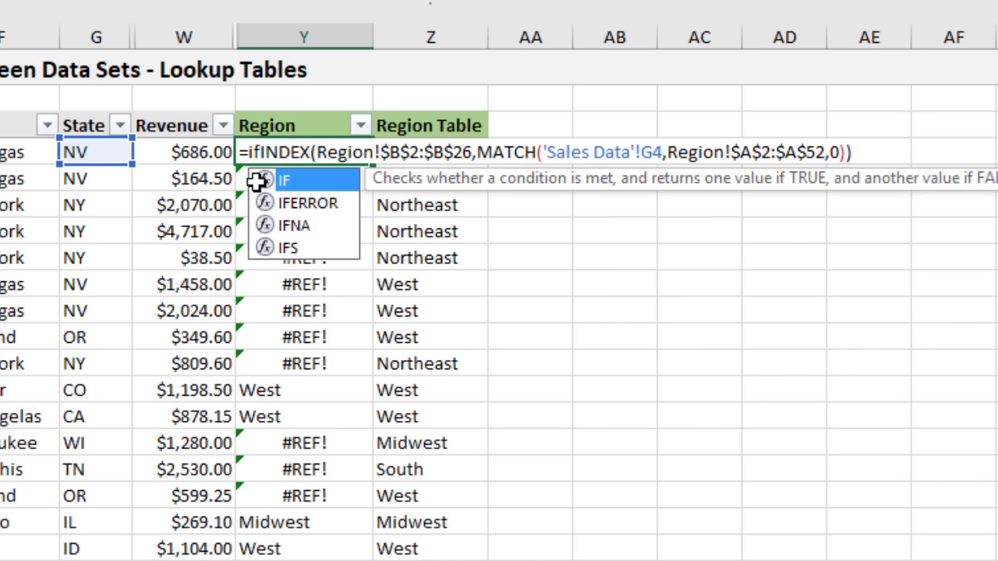
{"action": "key", "text": "Down"}
{"action": "key", "text": "Tab"}
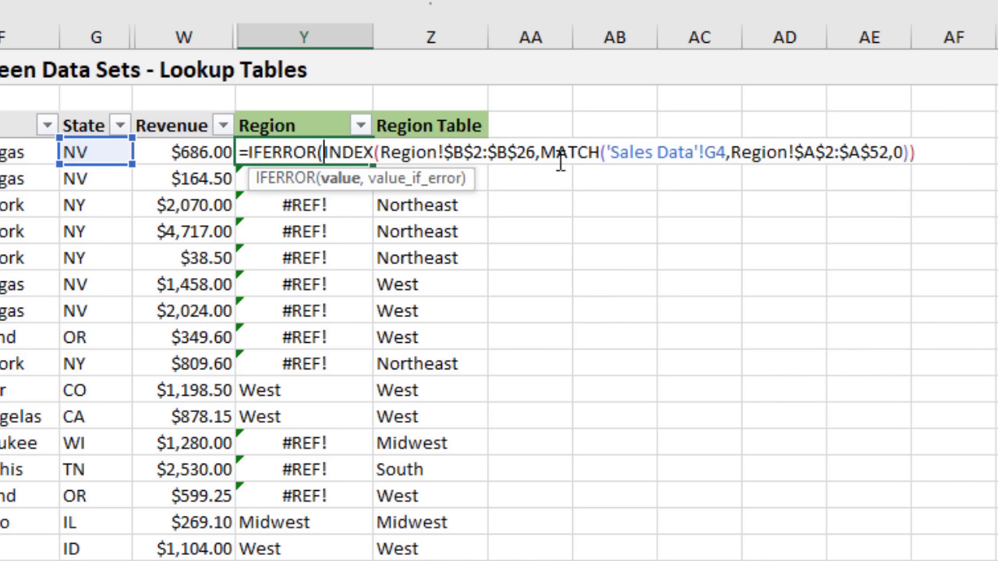
{"action": "left_click", "coordinate": [918, 153]}
{"action": "type", "text": ","}
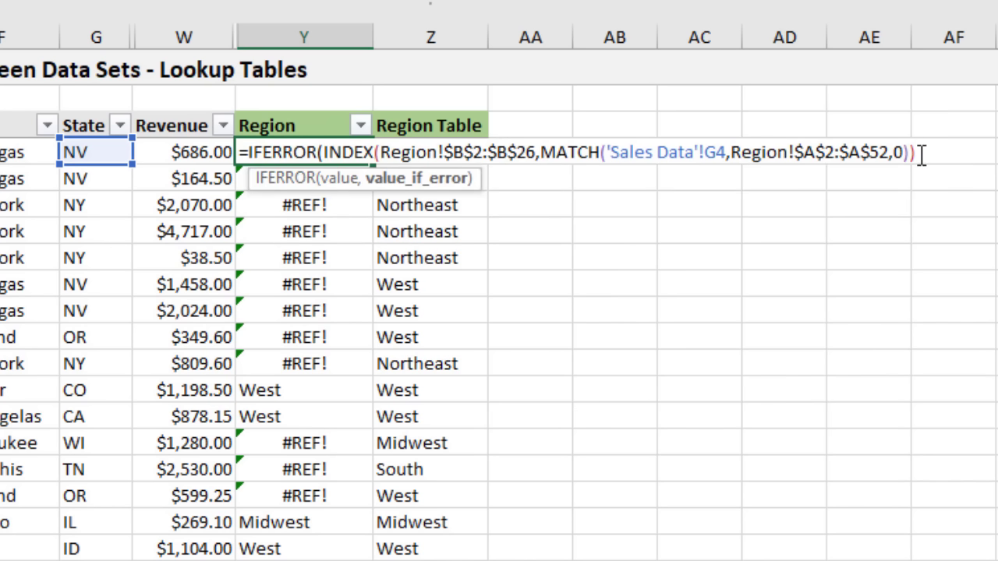
{"action": "type", "text": "\"\")"}
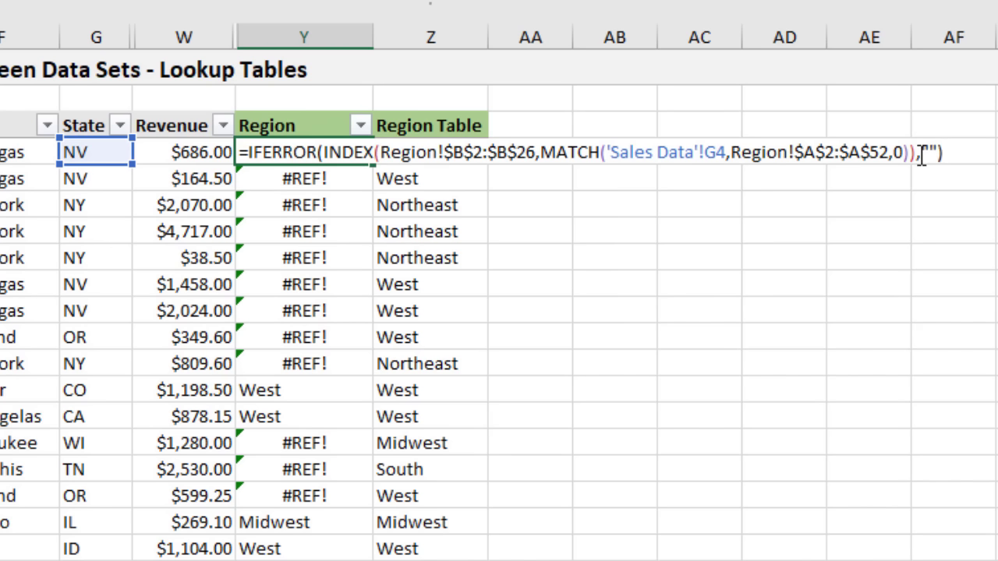